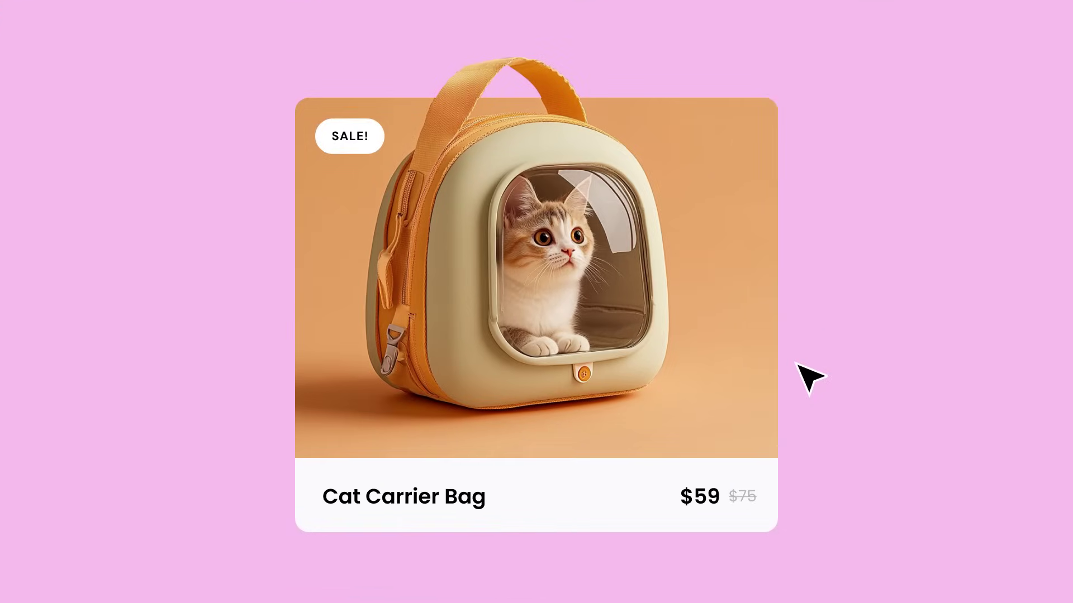
# Step: Reveal the Cat Carrier Bag card's cart, eye and share icons with the Quick view tooltip
pyautogui.moveTo(614, 310)
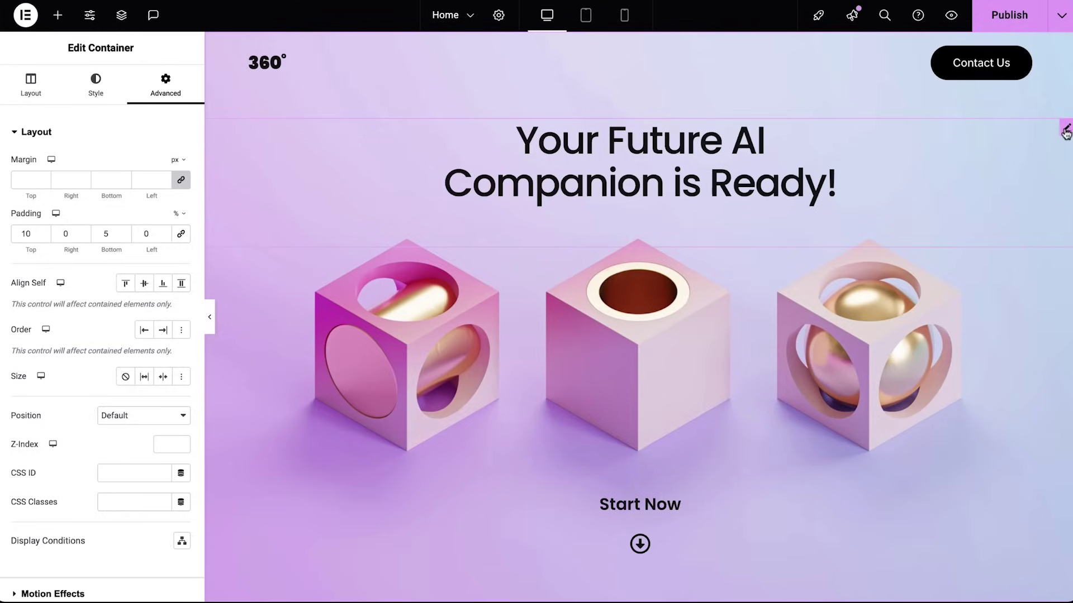
# Step: Launch Edit with AI on the 'Your Future AI Companion is Ready!' heading title and get started
pyautogui.click(1066, 132)
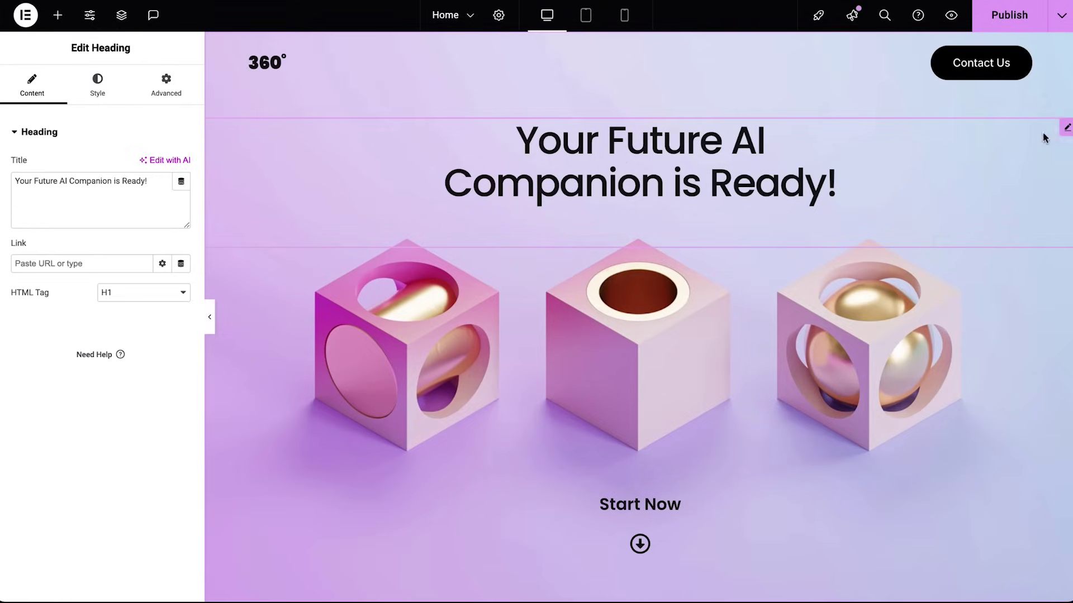
pyautogui.click(165, 165)
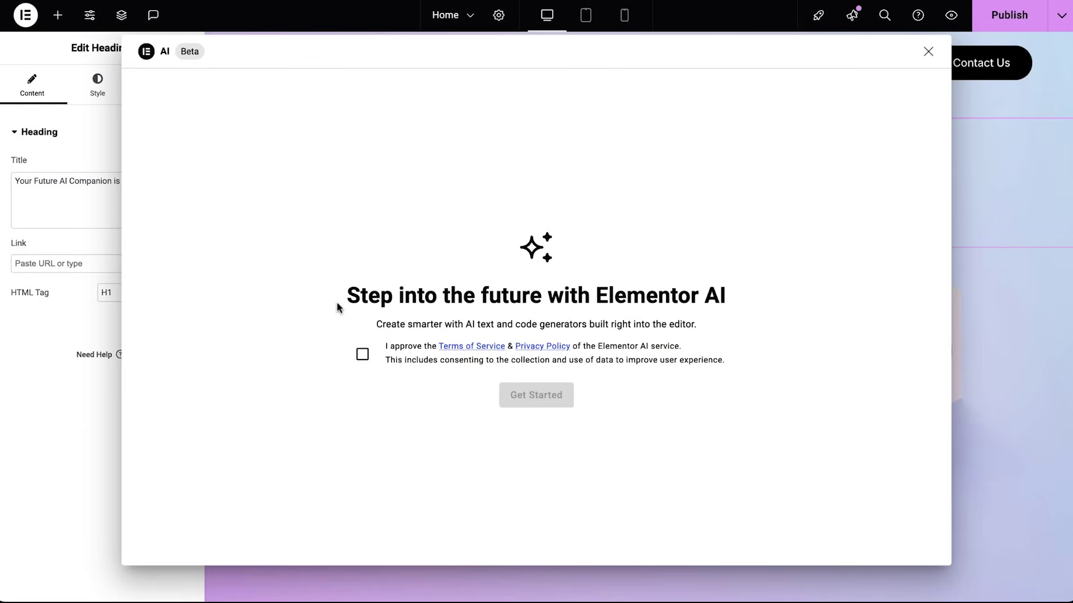
pyautogui.click(528, 401)
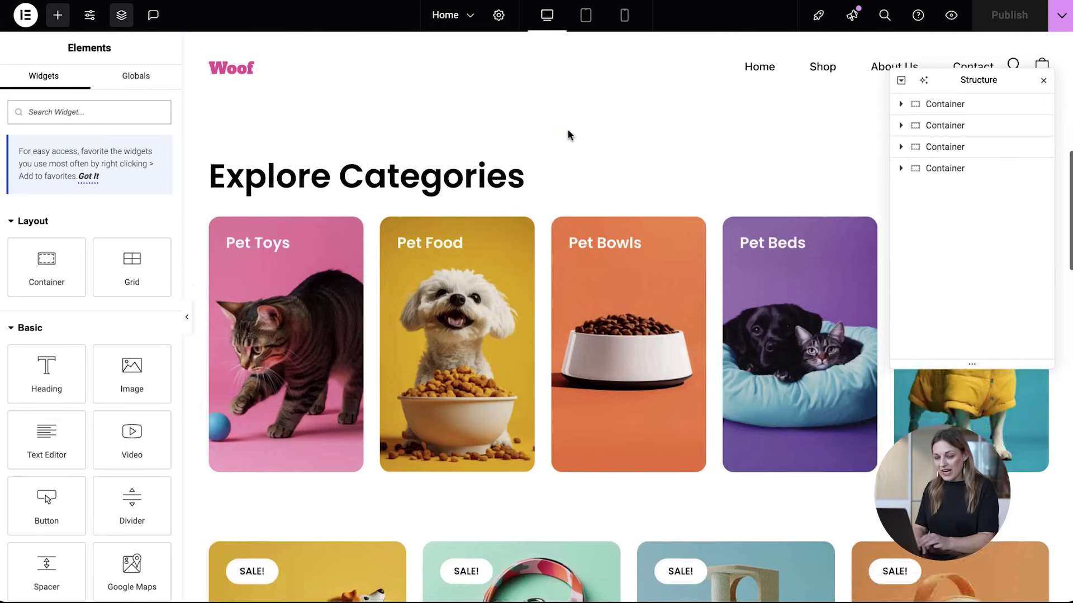
pyautogui.scroll(-7, 567, 134)
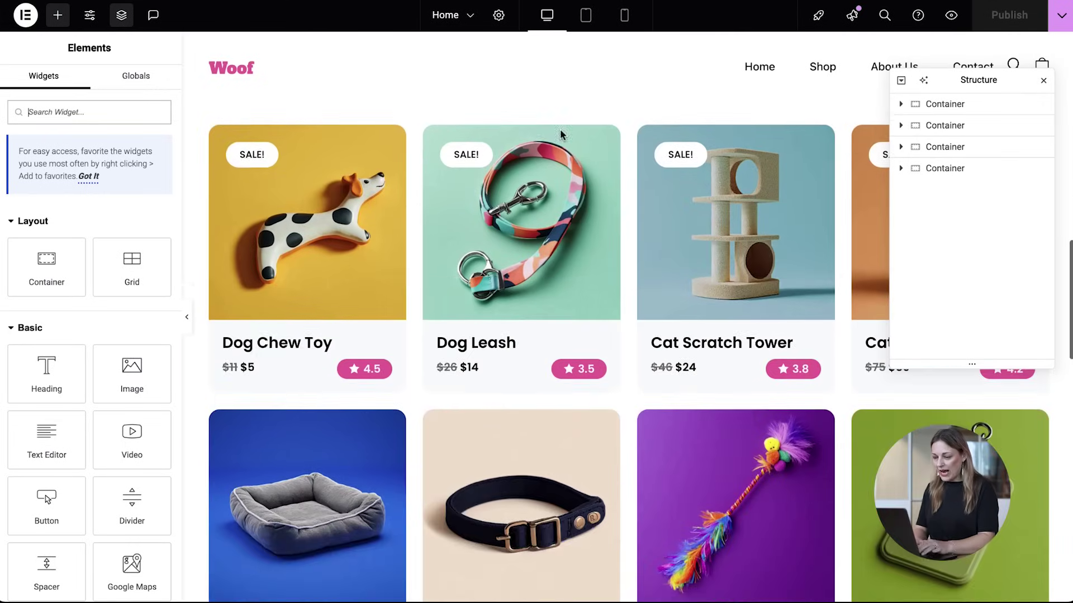
# Step: Edit the Product Loop Item template and add an empty container into the Dog Chew Toy card
pyautogui.click(315, 138)
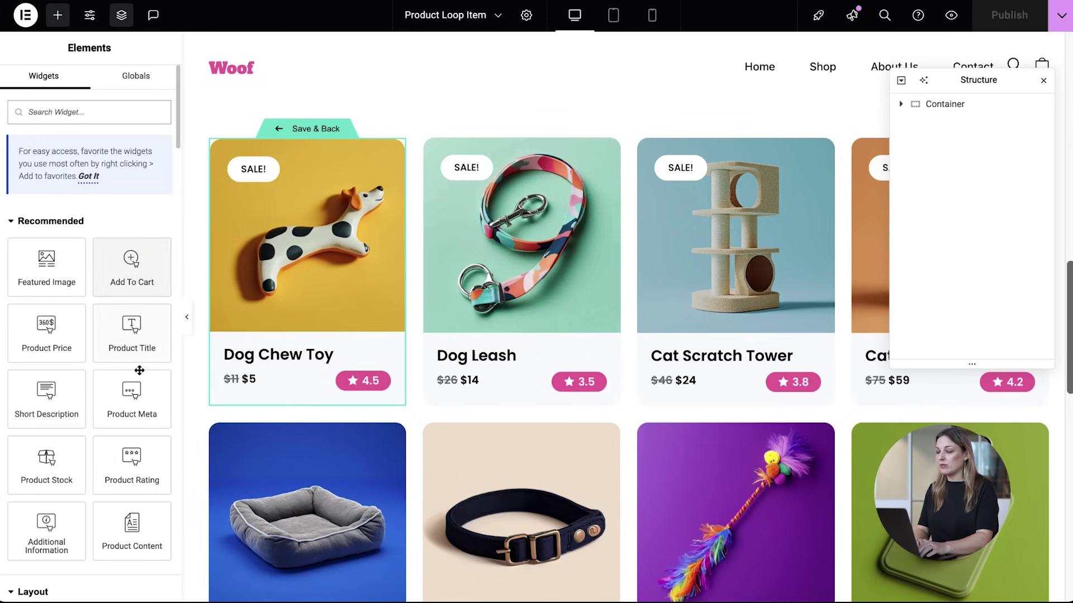
pyautogui.scroll(-5, 144, 391)
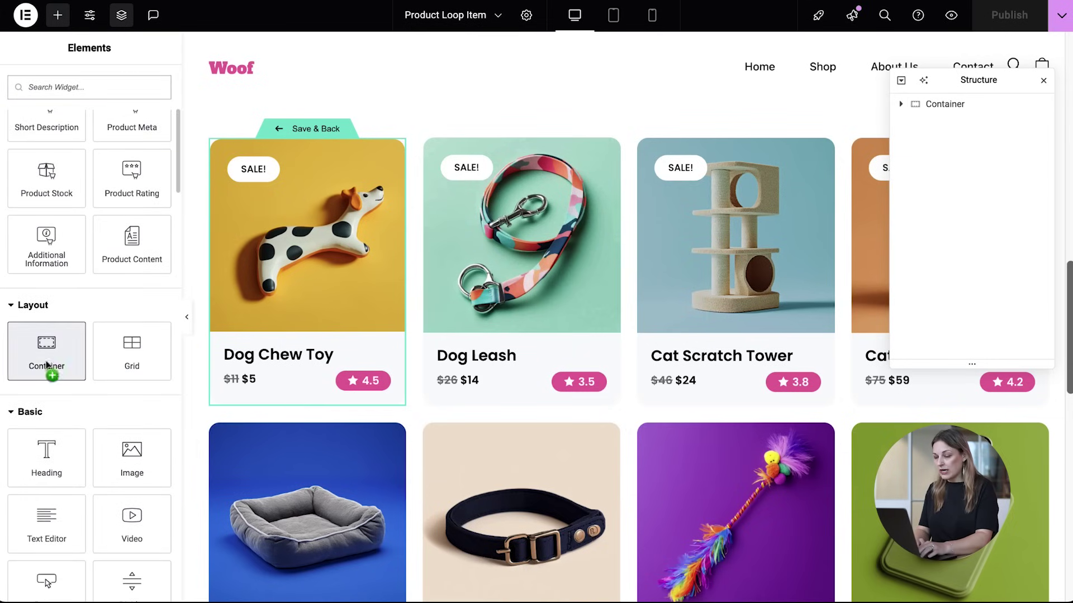
pyautogui.moveTo(48, 366); pyautogui.dragTo(307, 332)
pyautogui.click(134, 204)
pyautogui.press('Escape')
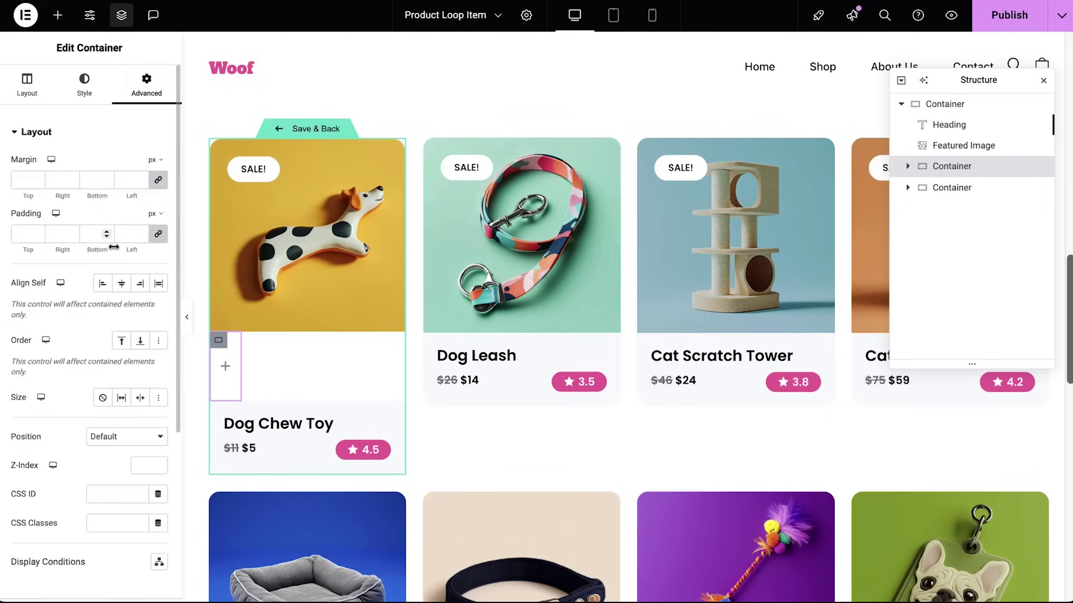
# Step: Position the container absolutely on the right with a 25 px offset and expand its border settings
pyautogui.scroll(-3, 115, 269)
pyautogui.click(117, 307)
pyautogui.click(112, 317)
pyautogui.click(158, 395)
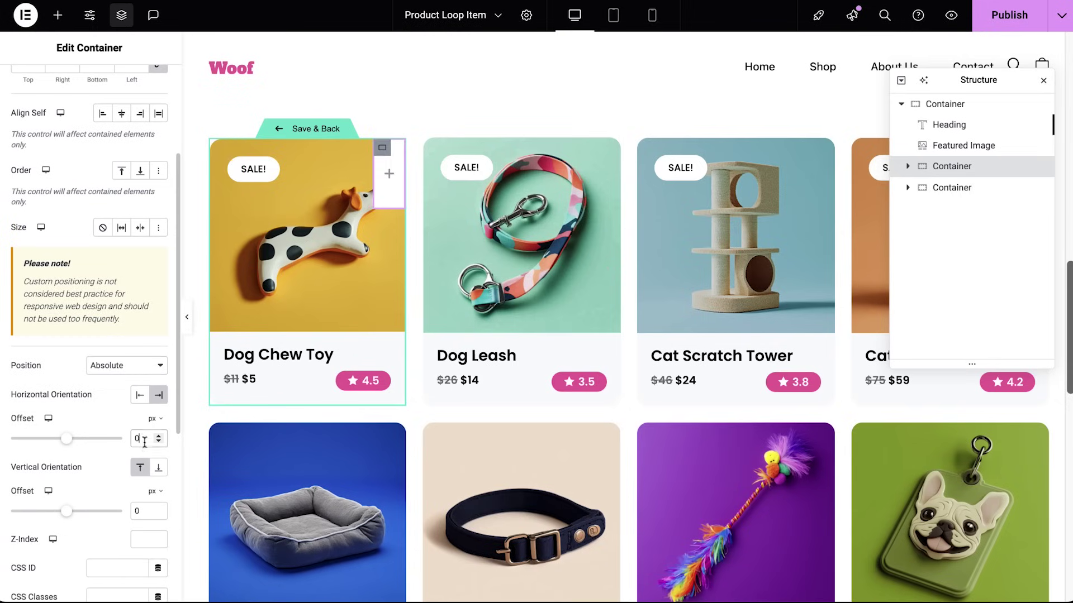
pyautogui.write('25')
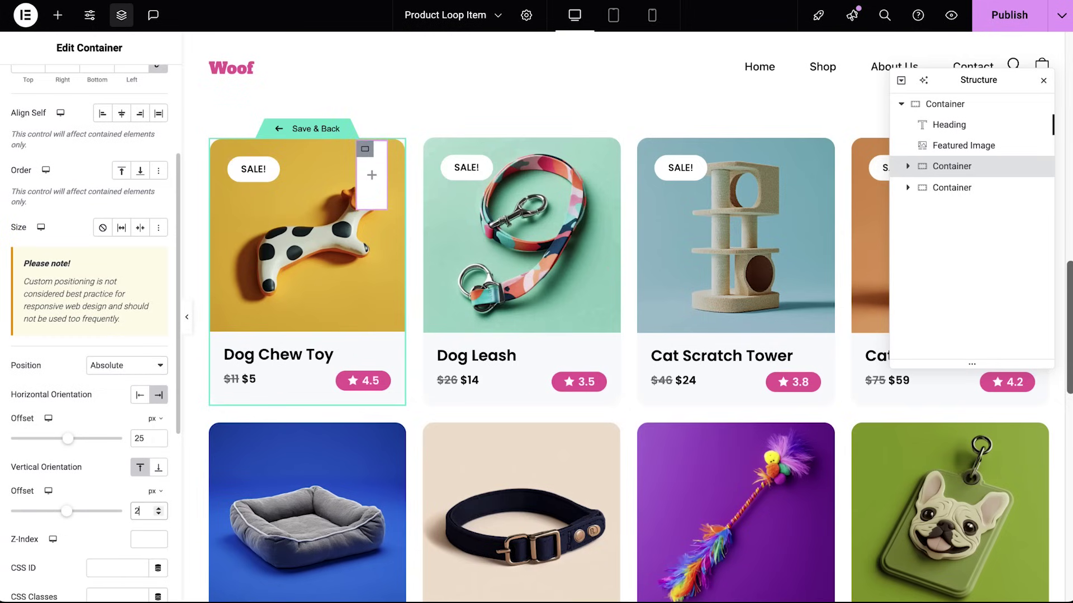
pyautogui.scroll(3, 108, 468)
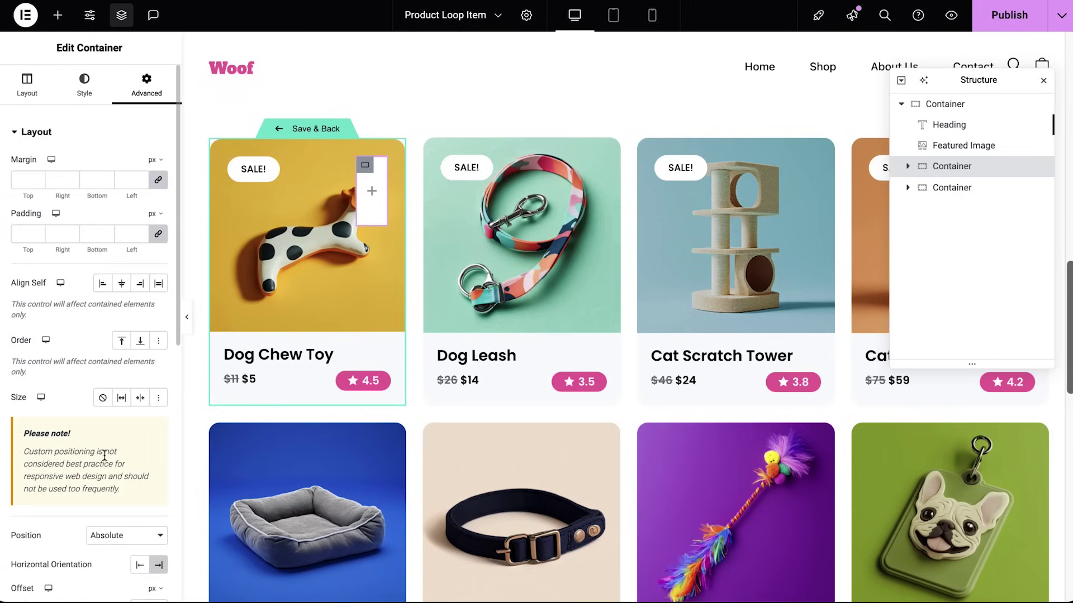
pyautogui.click(85, 98)
pyautogui.click(59, 470)
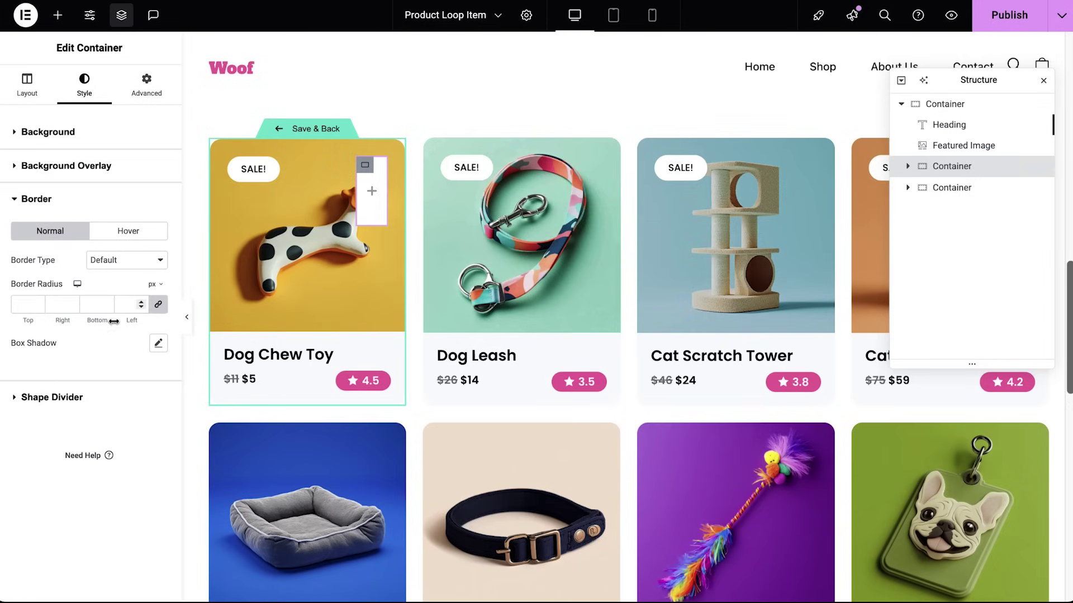
# Step: Add an Icon widget to the container using the uploaded Cart.svg
pyautogui.click(58, 16)
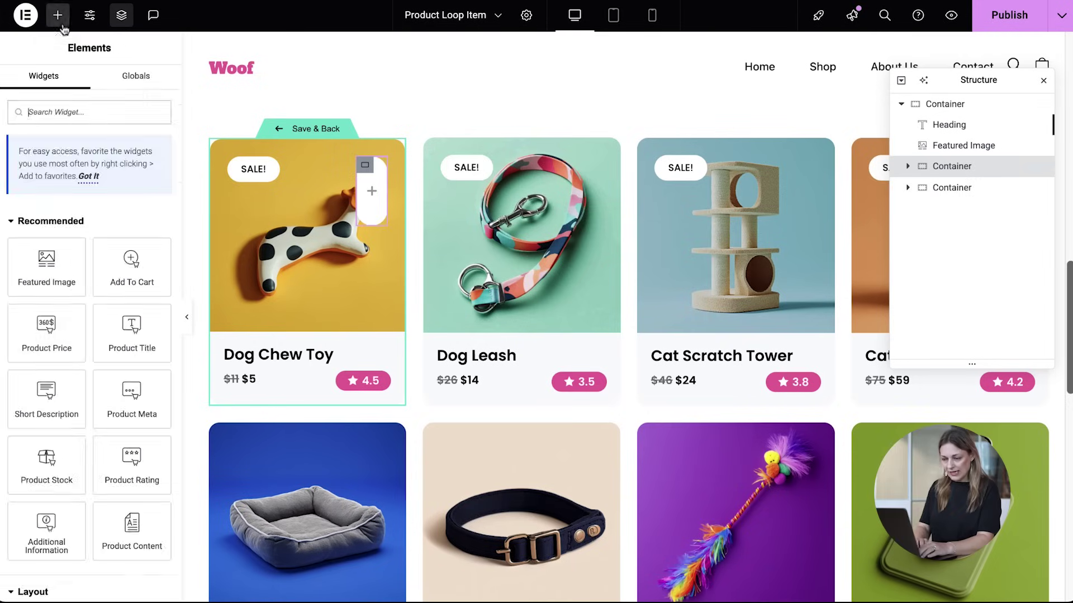
pyautogui.scroll(-5, 84, 335)
pyautogui.scroll(-5, 83, 335)
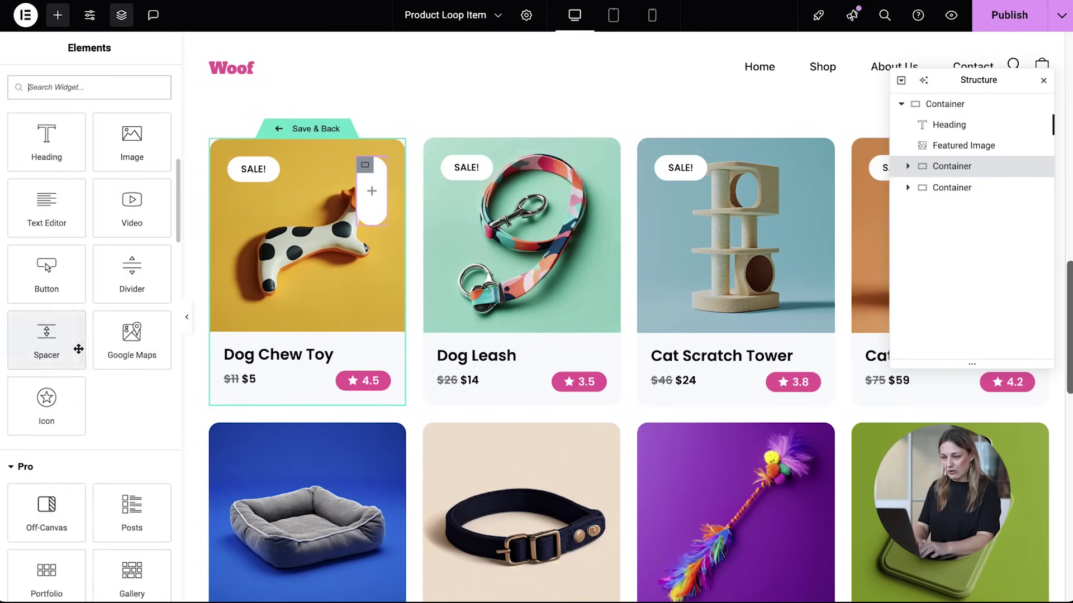
pyautogui.moveTo(48, 408); pyautogui.dragTo(371, 185)
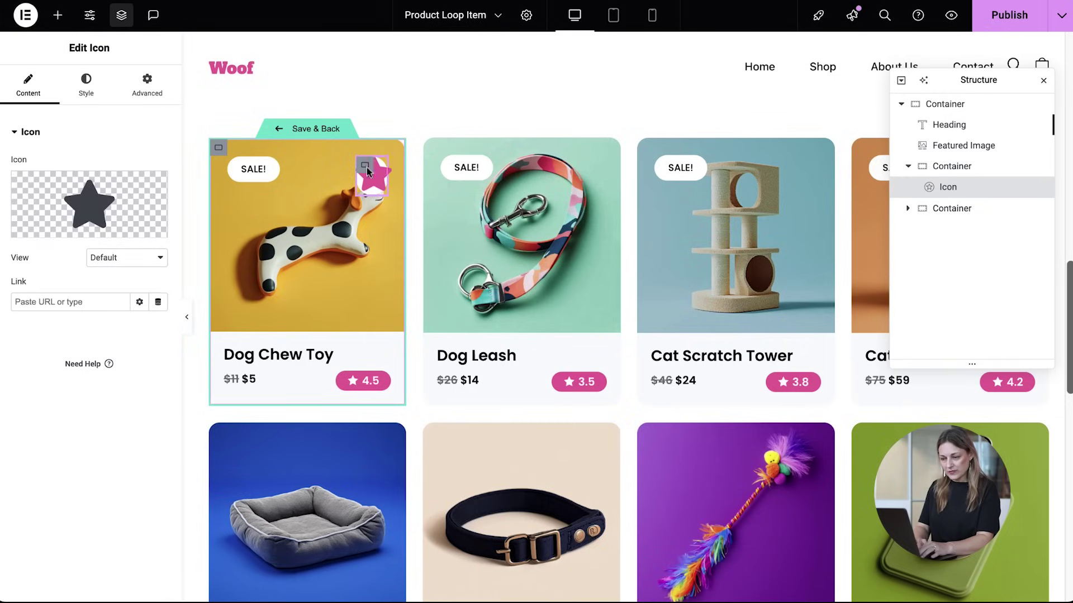
pyautogui.click(126, 230)
pyautogui.click(266, 191)
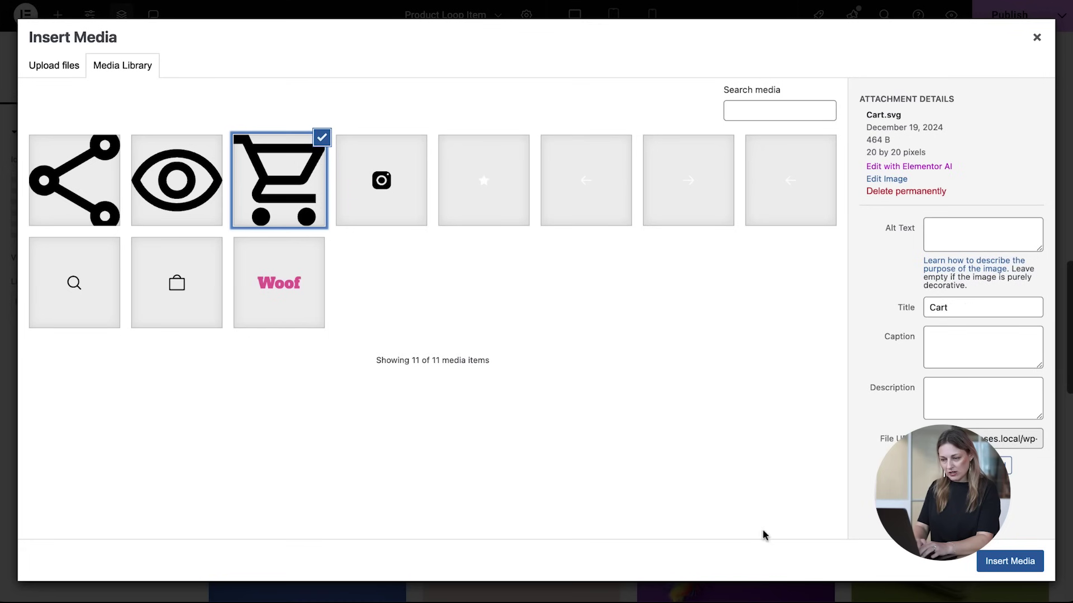
pyautogui.click(989, 563)
# Step: Colour the cart icon with the Accent global colour and Primary pink on hover
pyautogui.click(86, 81)
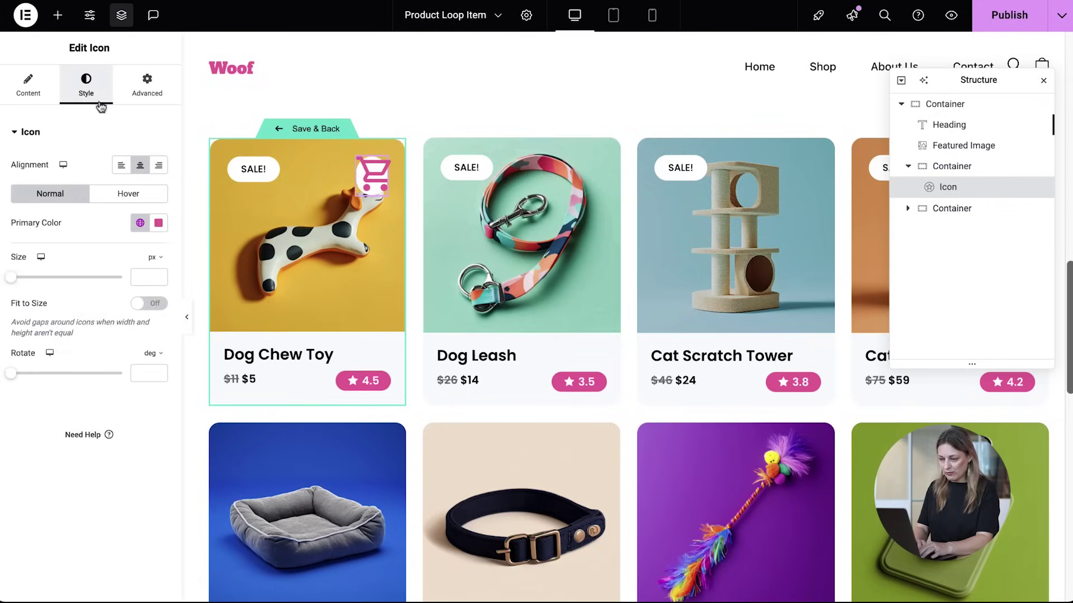
pyautogui.click(140, 224)
pyautogui.click(83, 370)
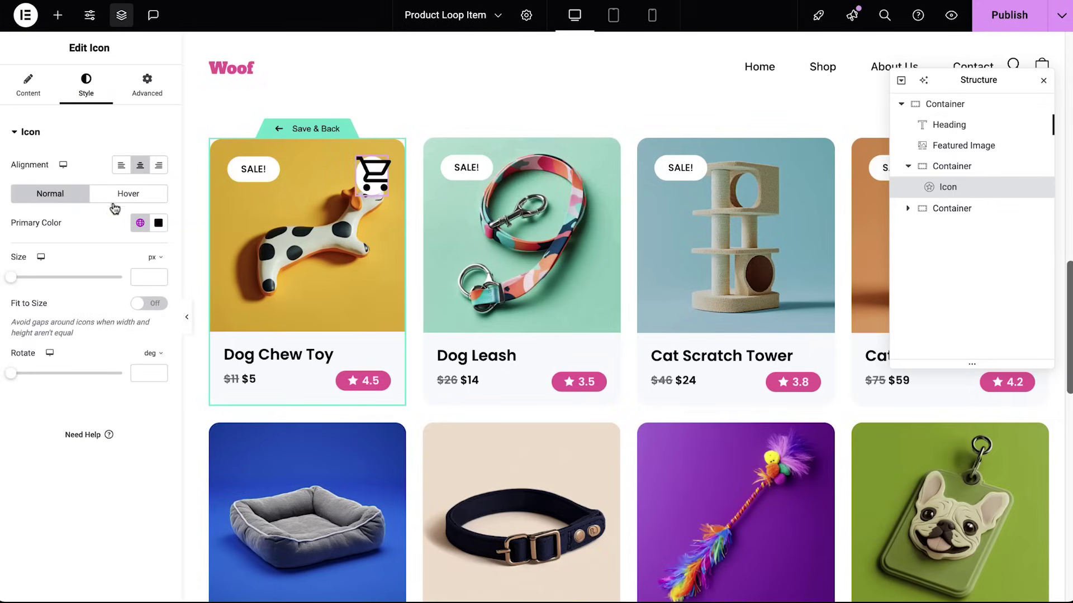
pyautogui.click(118, 200)
pyautogui.click(137, 225)
pyautogui.click(101, 289)
pyautogui.click(53, 194)
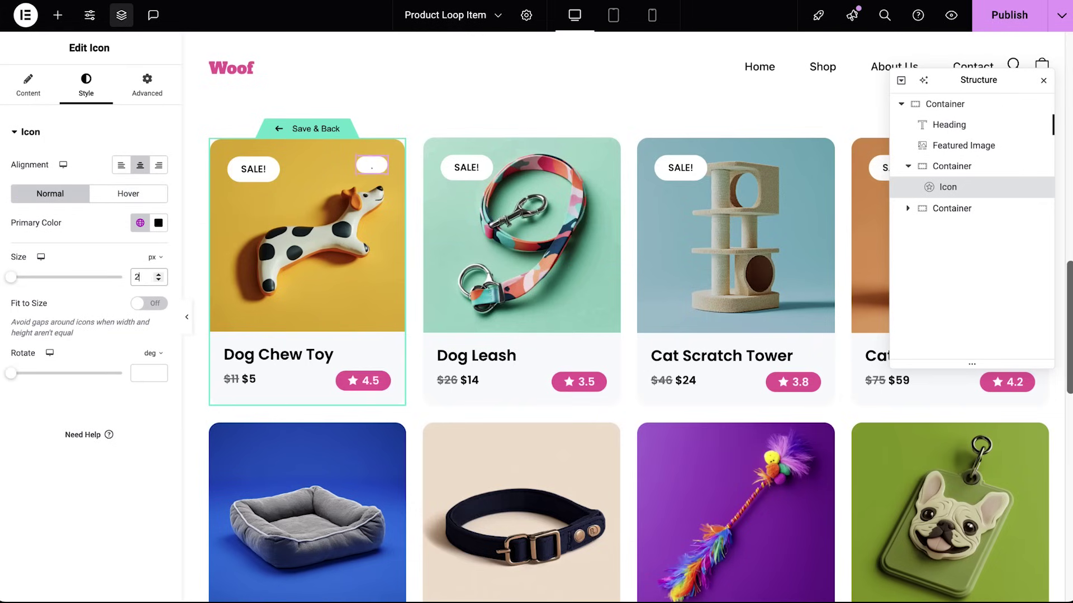
# Step: Duplicate the icon twice, swapping in the Quick_View eye and Share SVGs
pyautogui.rightClick(380, 167)
pyautogui.click(398, 205)
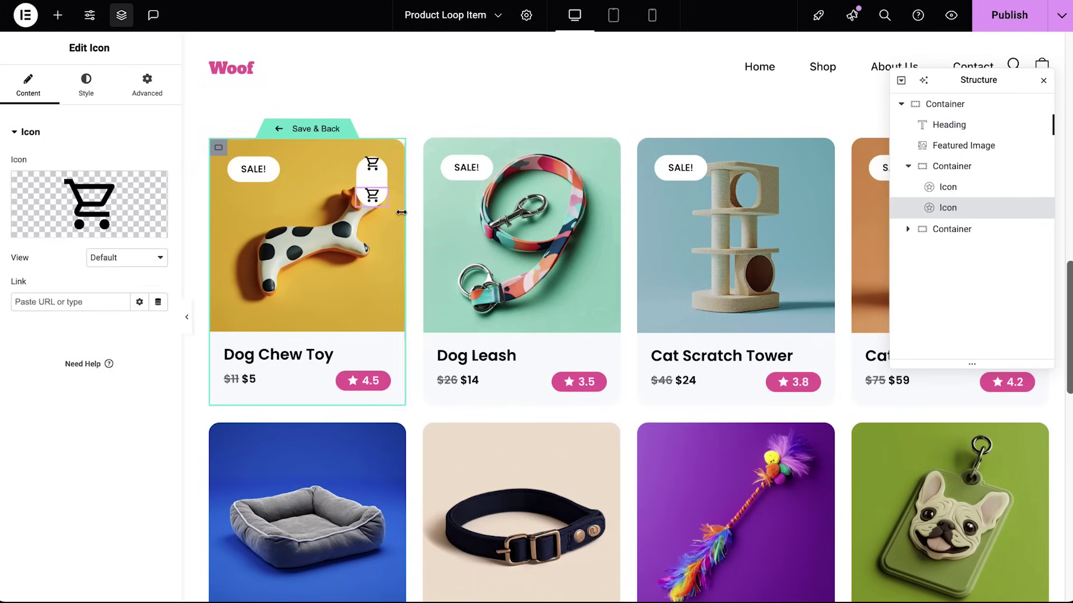
pyautogui.click(123, 234)
pyautogui.click(152, 202)
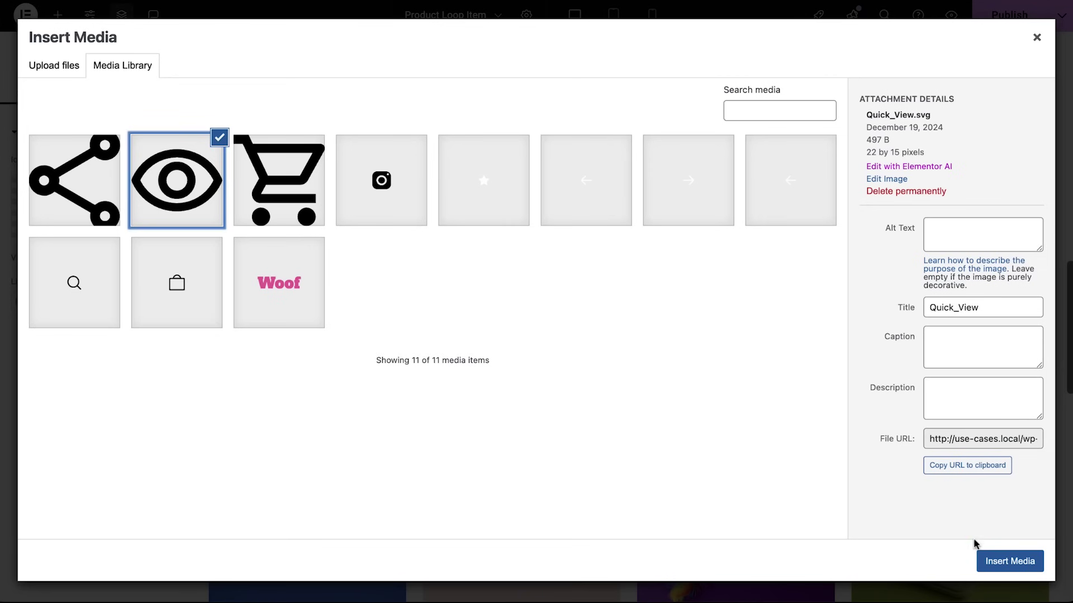
pyautogui.click(983, 554)
pyautogui.rightClick(373, 200)
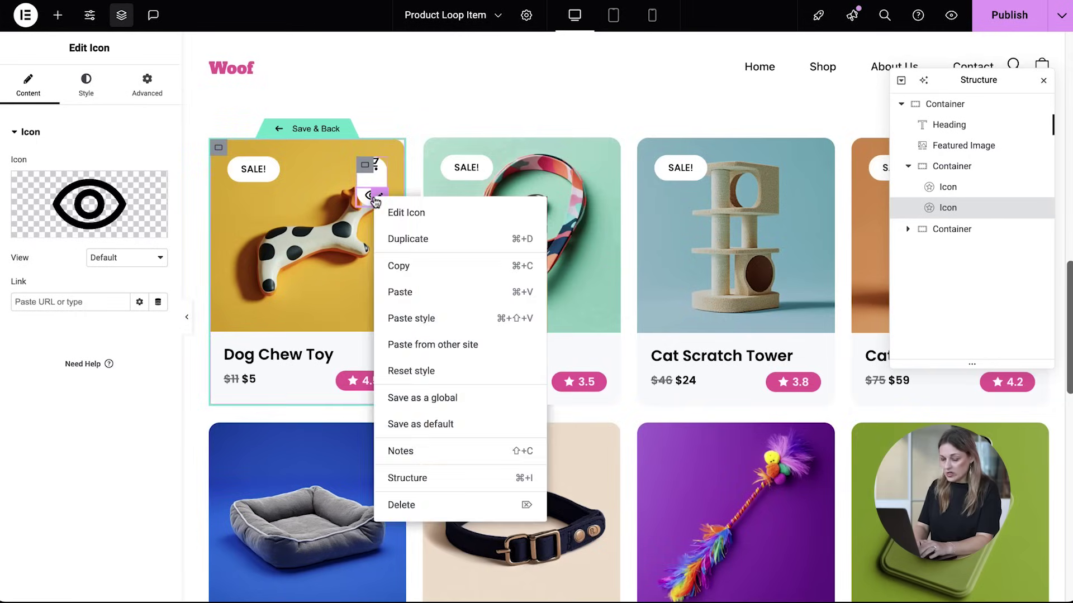
pyautogui.click(400, 238)
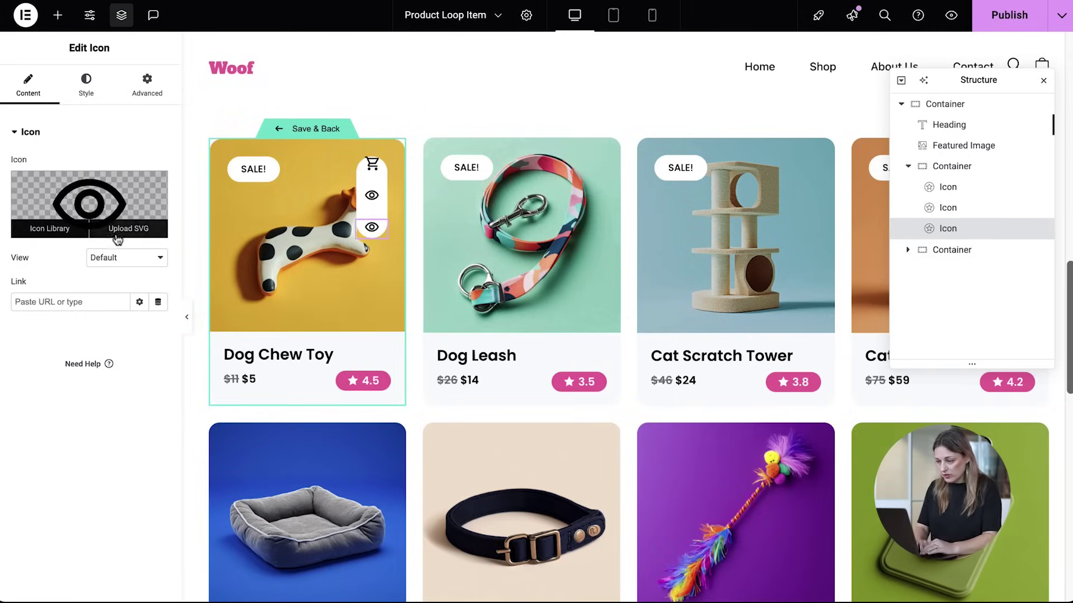
pyautogui.click(118, 238)
pyautogui.click(106, 194)
pyautogui.click(1003, 563)
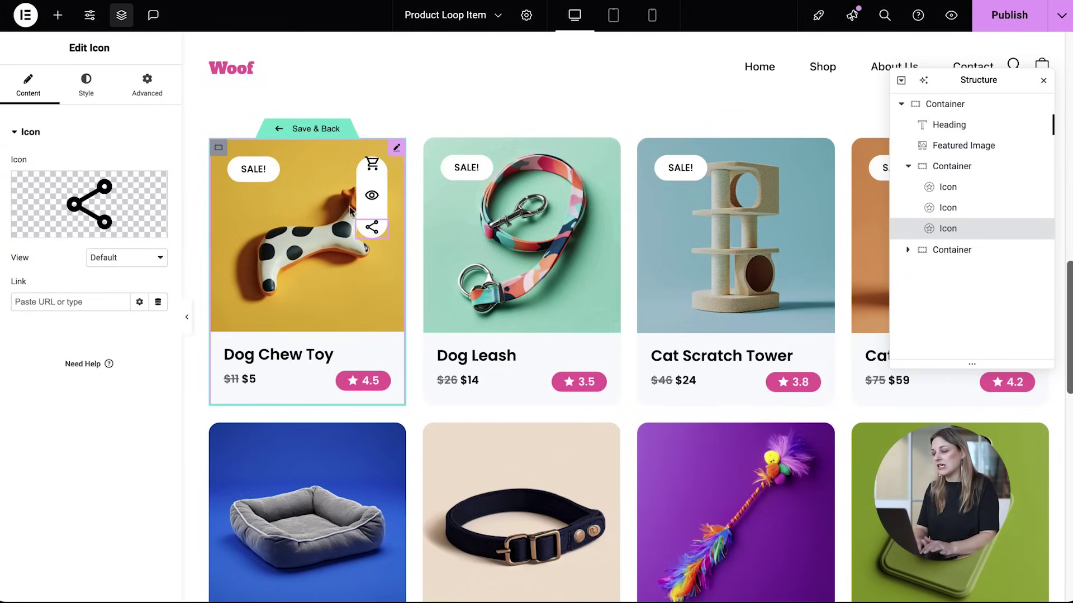
pyautogui.click(365, 167)
# Step: Set a 10 px gap between the icons in the container
pyautogui.click(27, 85)
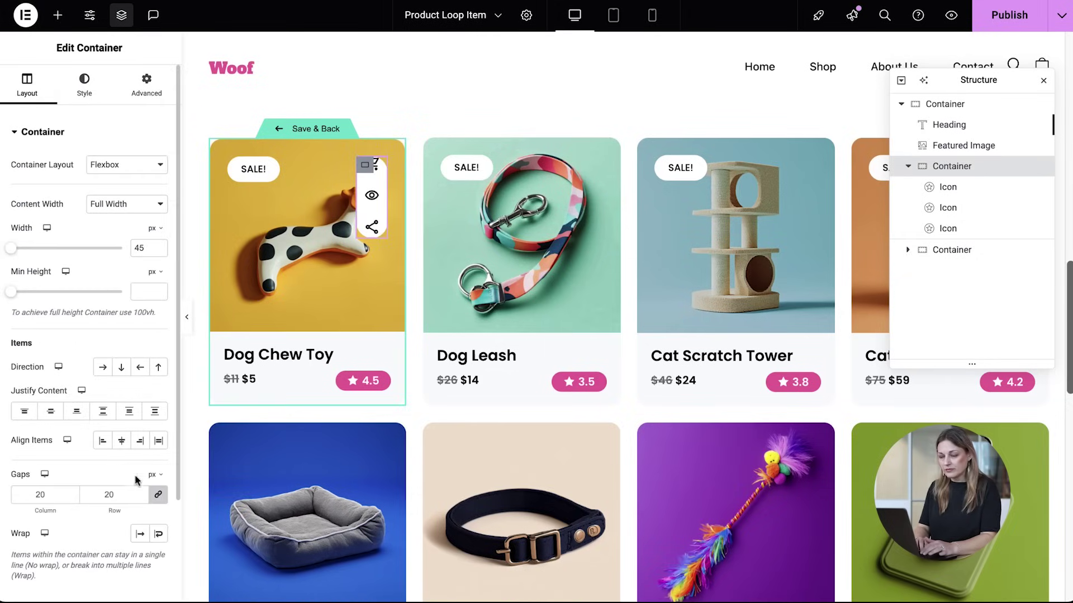
pyautogui.click(109, 496)
pyautogui.write('10')
pyautogui.click(147, 89)
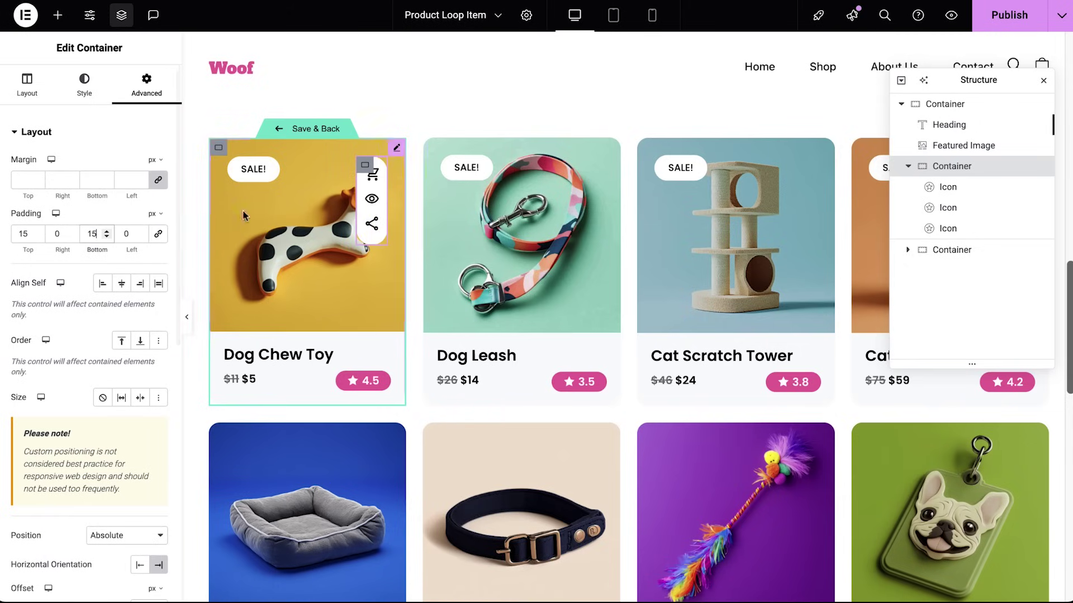
# Step: Link the cart icon dynamically to a post custom field for adding the product to cart
pyautogui.click(378, 179)
pyautogui.click(56, 97)
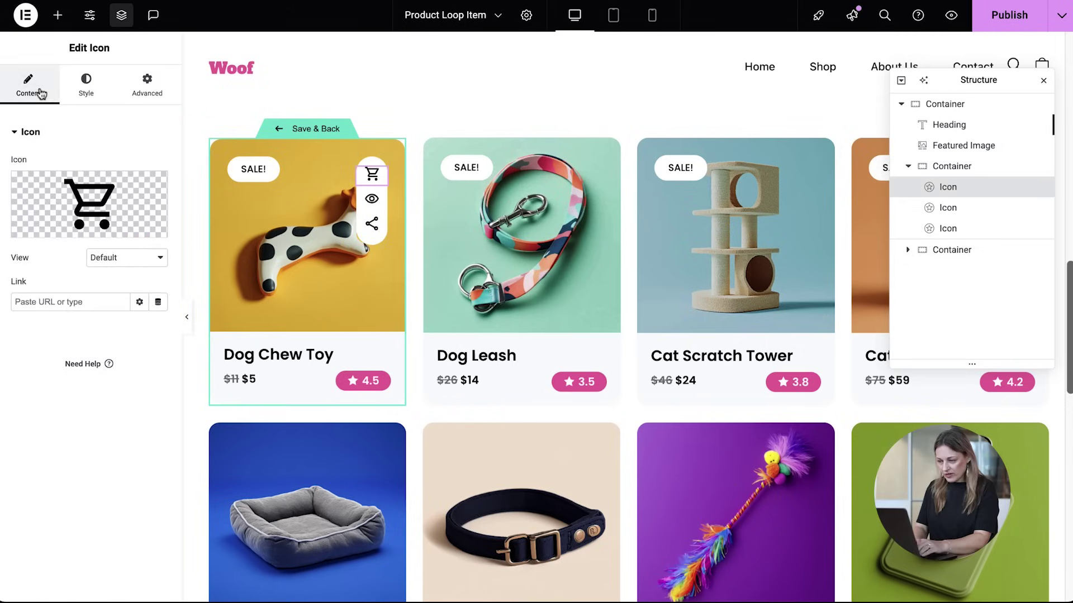
pyautogui.click(158, 302)
pyautogui.click(193, 346)
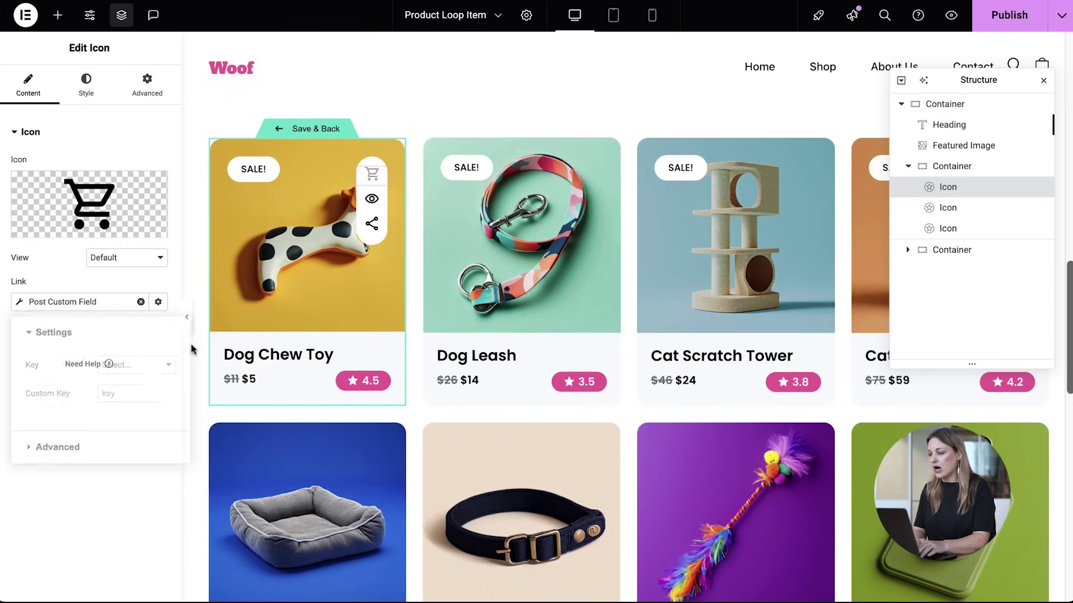
pyautogui.click(136, 364)
pyautogui.click(130, 395)
pyautogui.click(89, 447)
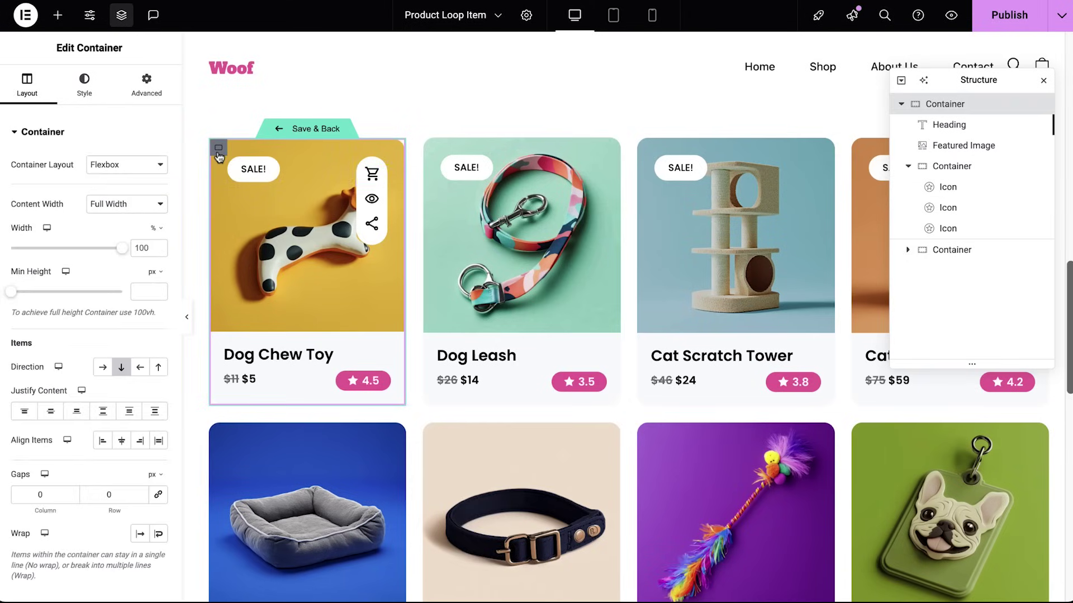
# Step: Paste the Off-Canvas popup into the card container and preview it in editing mode
pyautogui.rightClick(218, 150)
pyautogui.click(269, 282)
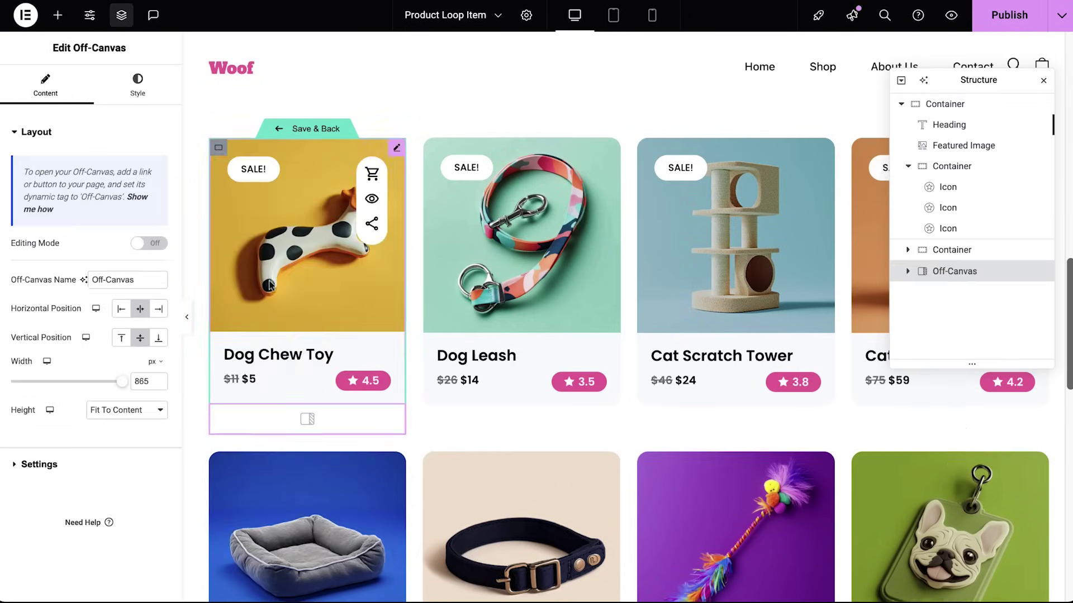
pyautogui.click(153, 245)
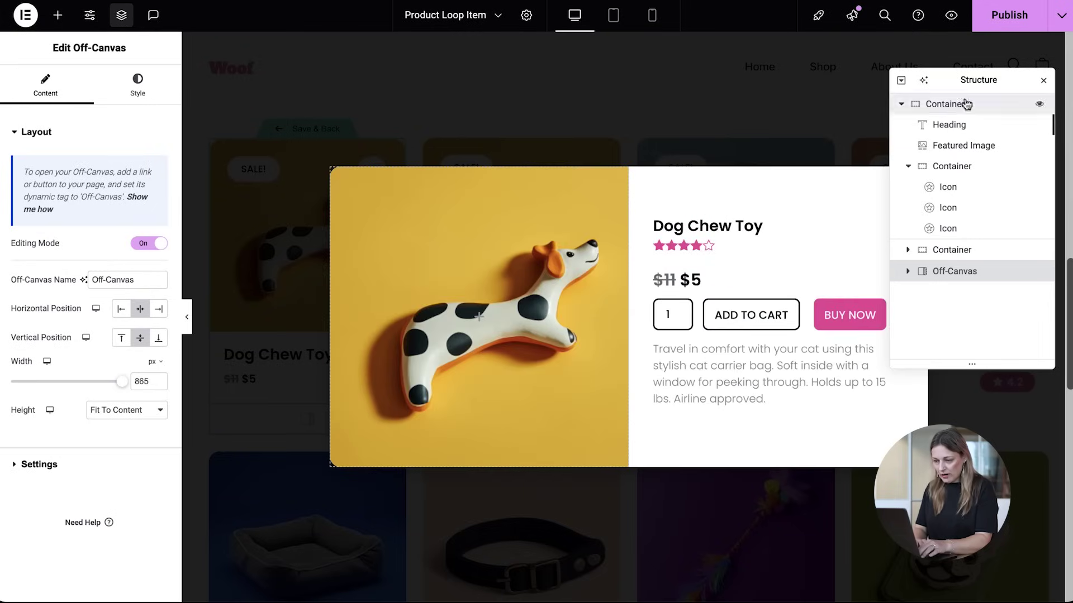
pyautogui.moveTo(990, 79); pyautogui.dragTo(983, 114)
pyautogui.click(1036, 114)
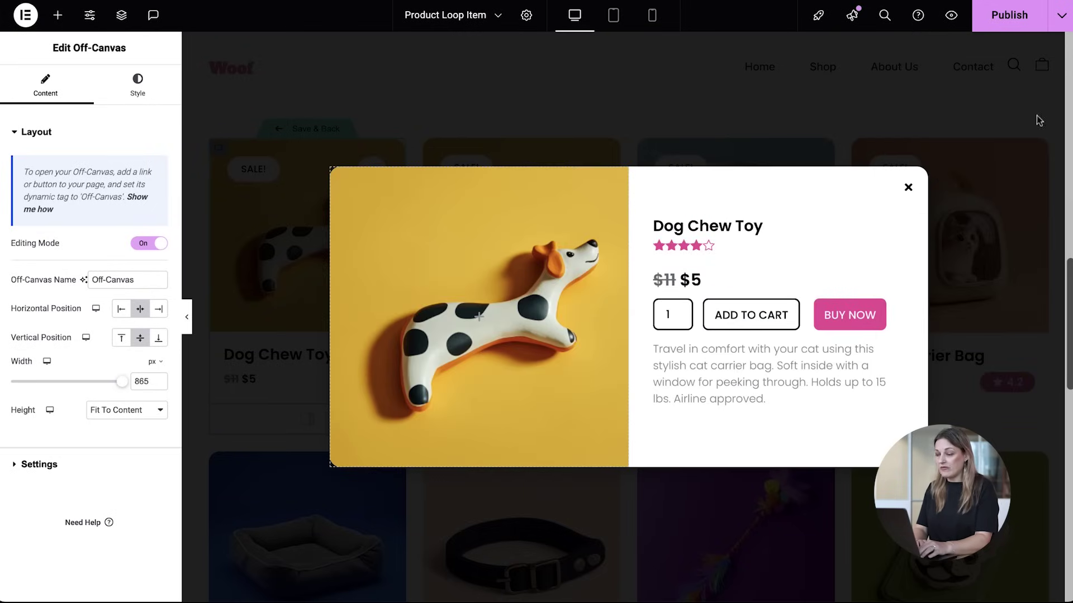
# Step: Inspect the popup's title, price, rating, add-to-cart area and image background
pyautogui.click(726, 232)
pyautogui.click(726, 257)
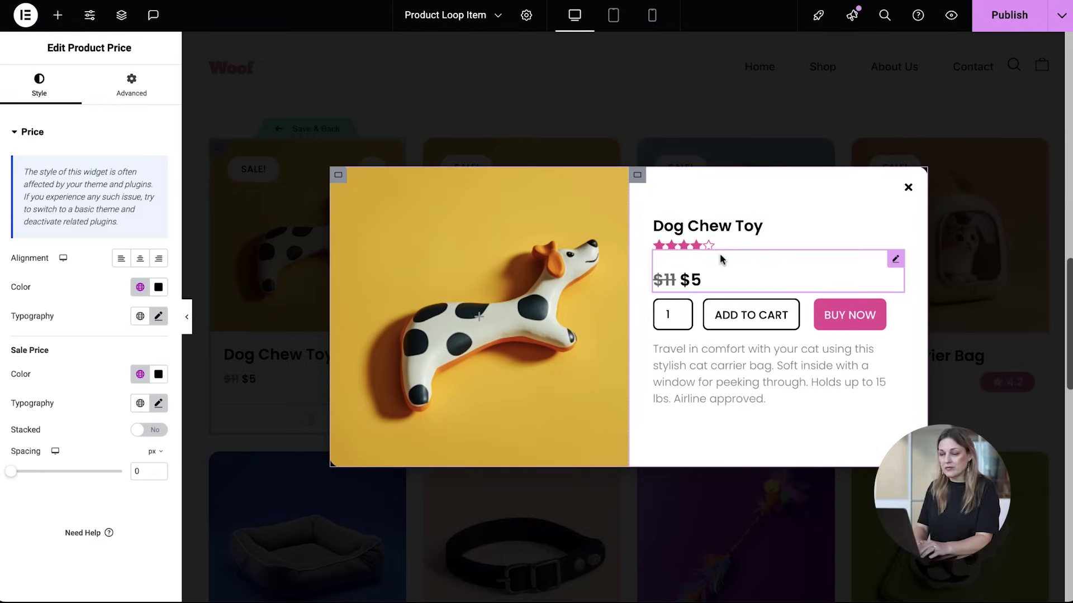
pyautogui.click(729, 247)
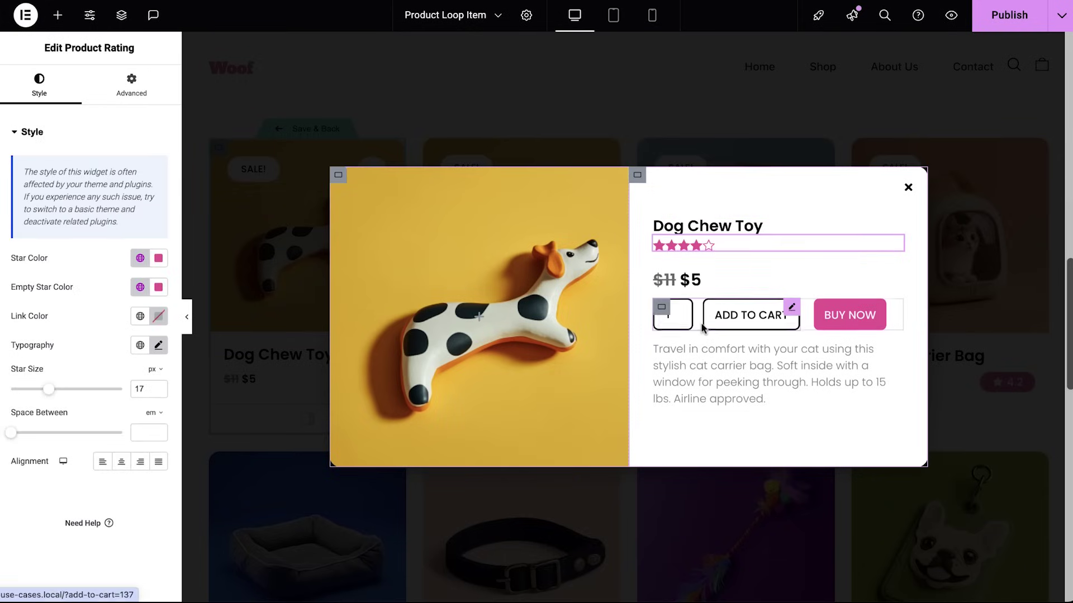
pyautogui.click(725, 328)
pyautogui.click(339, 177)
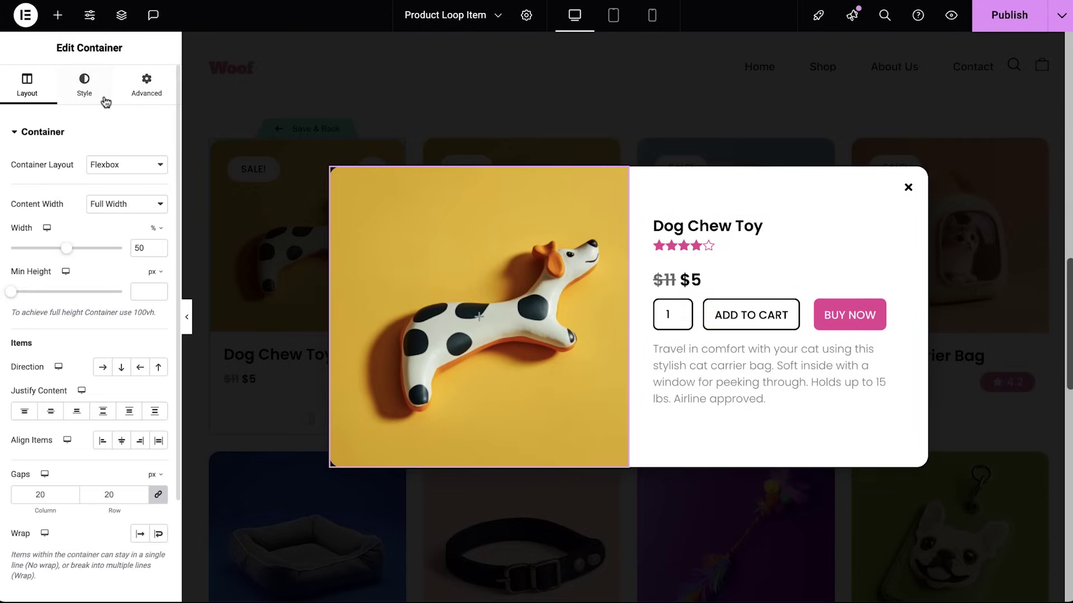
pyautogui.click(84, 87)
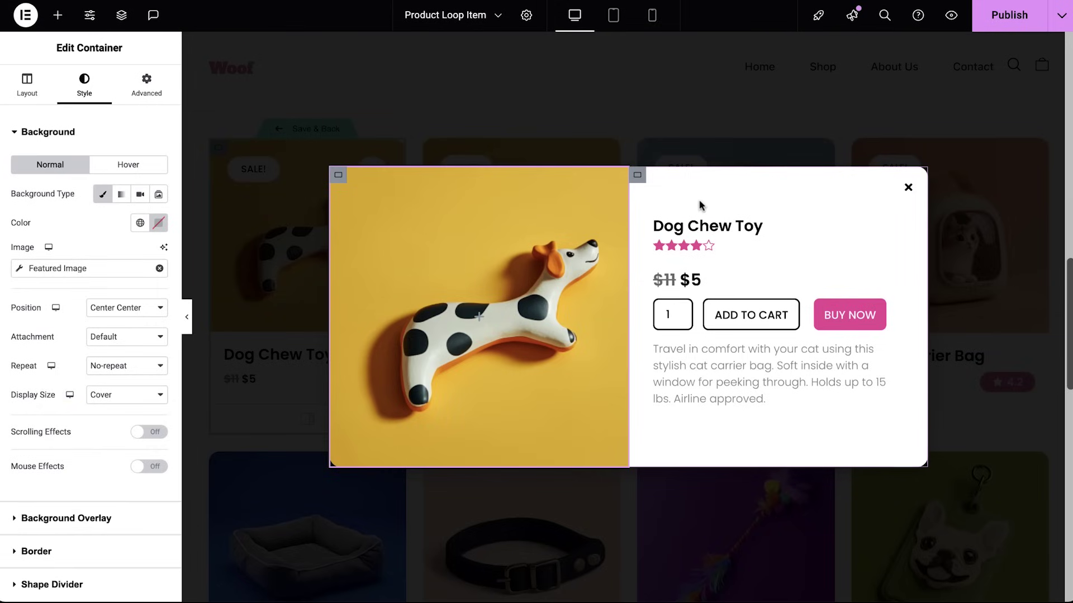
# Step: Make the popup's close icon close the Off-Canvas widget, then turn editing mode off
pyautogui.click(907, 191)
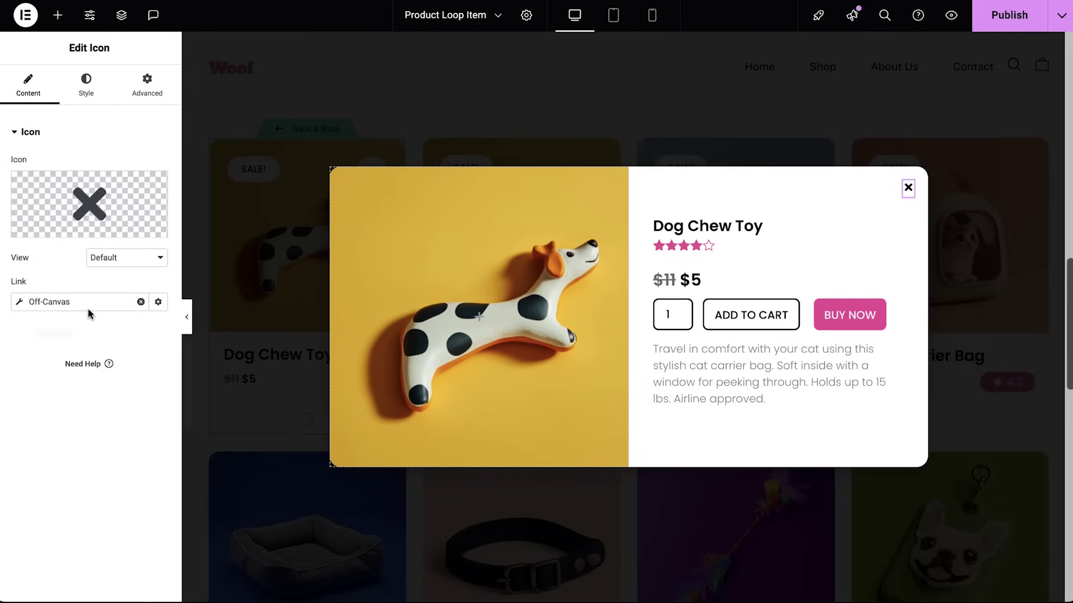
pyautogui.click(106, 409)
pyautogui.click(90, 424)
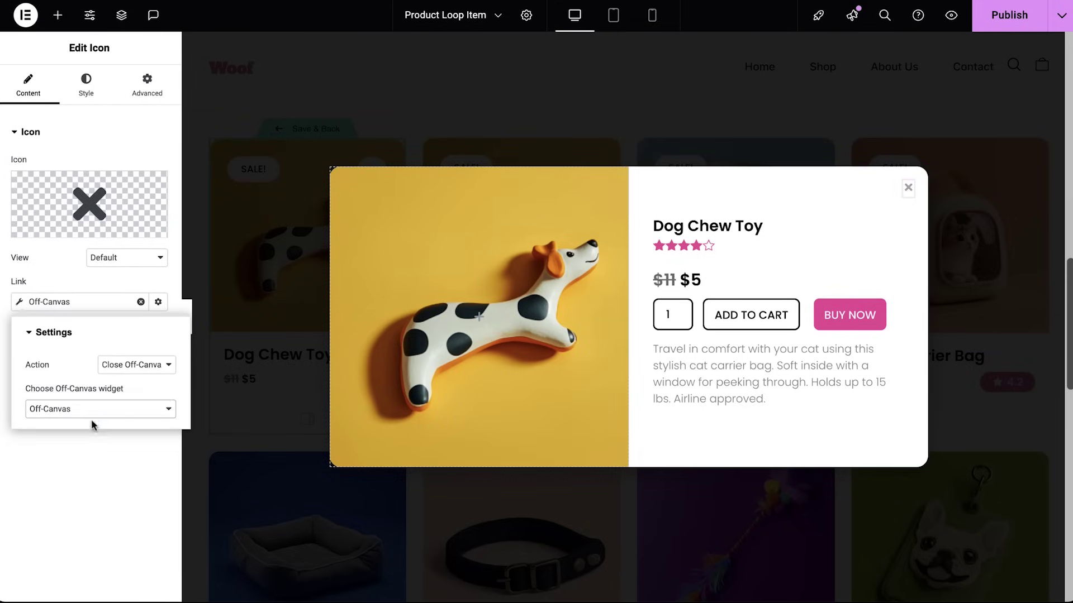
pyautogui.click(99, 444)
pyautogui.click(295, 154)
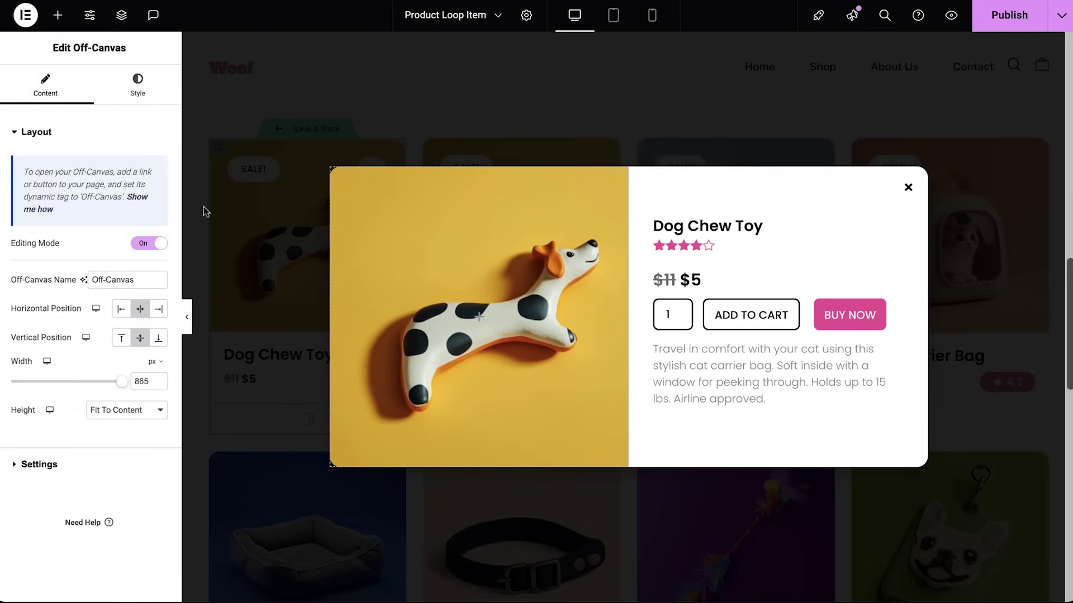
pyautogui.click(156, 246)
# Step: Set the eye icon's link to the Off-Canvas dynamic tag
pyautogui.click(372, 199)
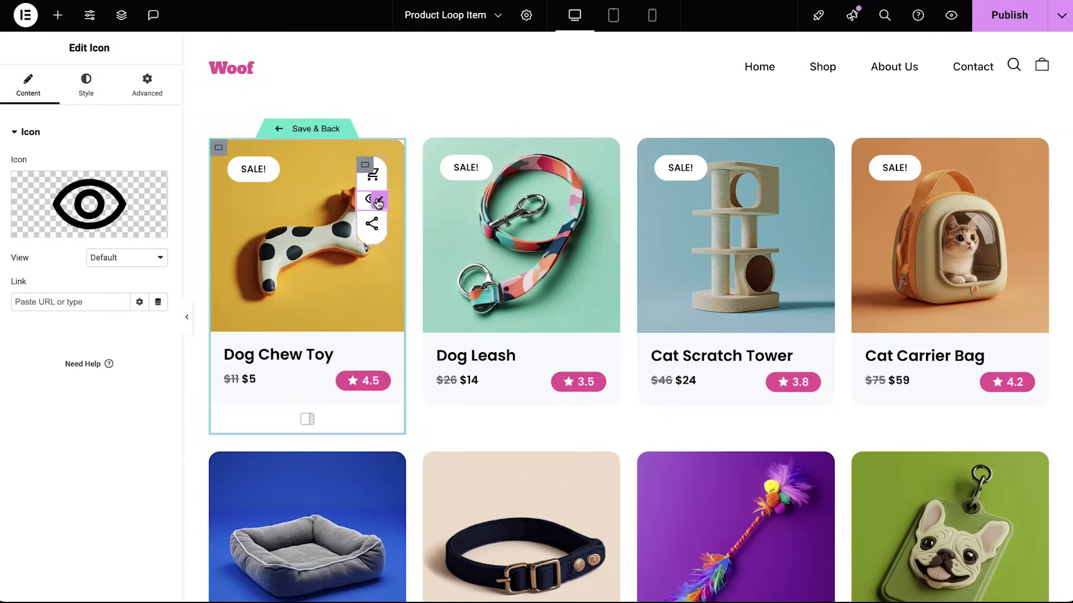
pyautogui.click(158, 301)
pyautogui.scroll(-1, 214, 464)
pyautogui.scroll(-1, 214, 464)
pyautogui.click(214, 462)
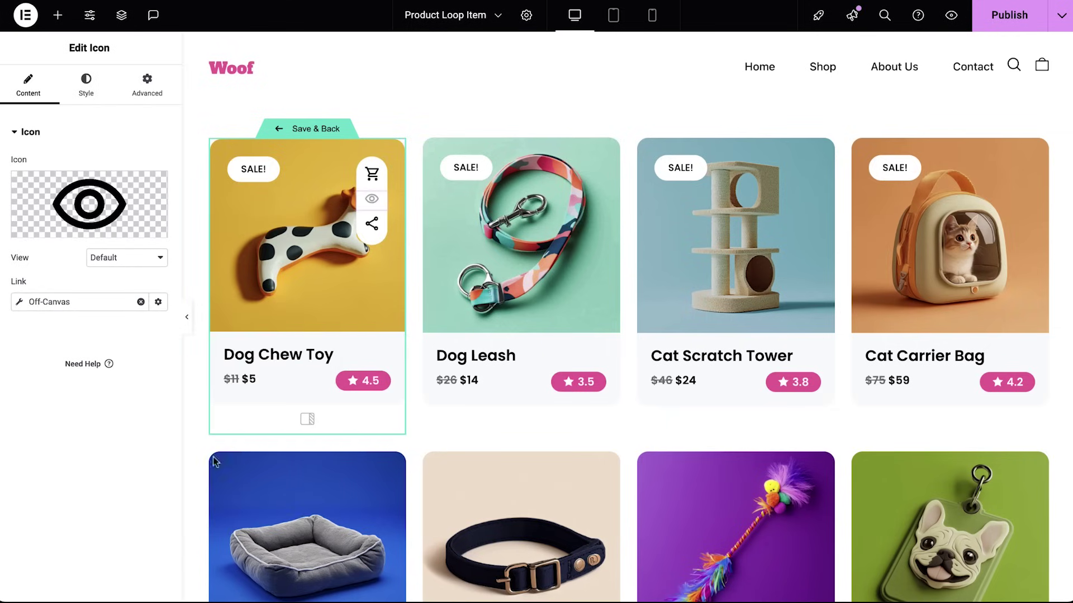
pyautogui.click(92, 305)
pyautogui.click(107, 409)
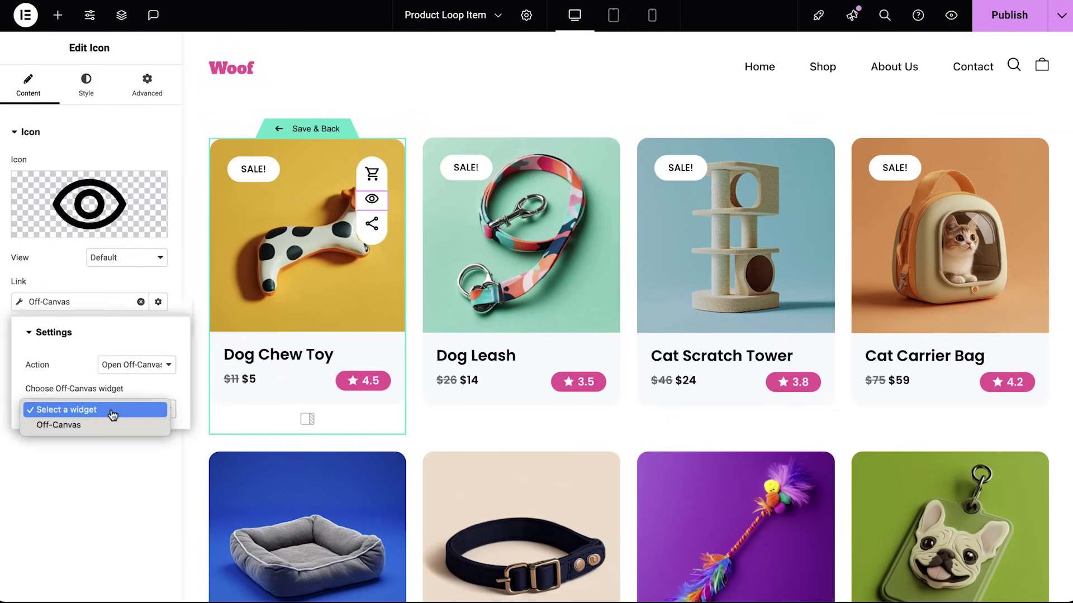
# Step: Target the Off-Canvas widget so the eye icon opens the popup
pyautogui.click(108, 428)
pyautogui.click(119, 454)
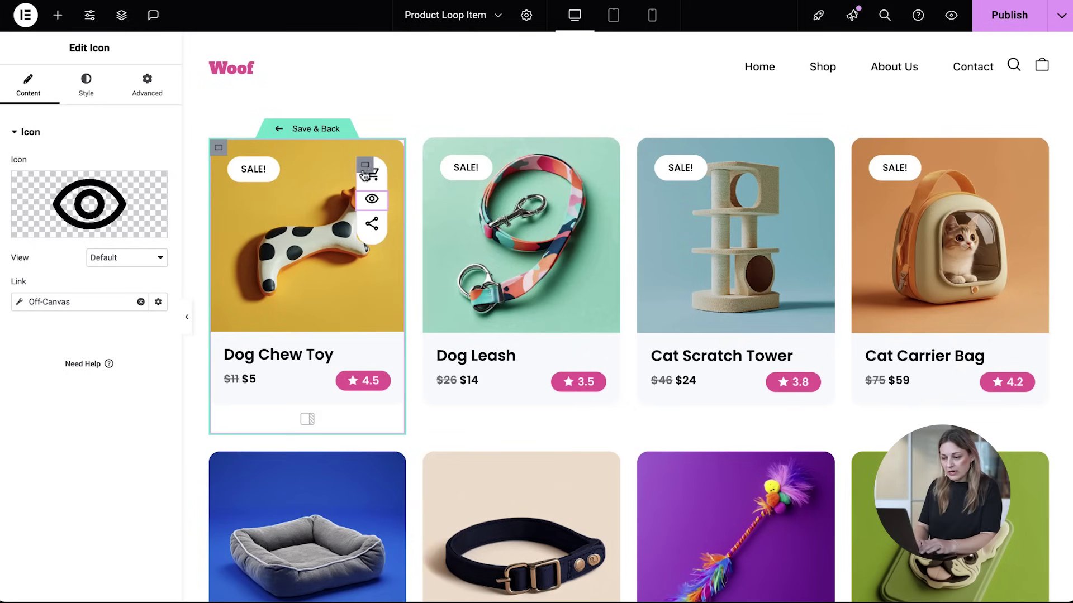
pyautogui.click(379, 180)
# Step: Insert AI-generated CSS giving the cart icon a black 'Add to cart' tooltip on its left
pyautogui.click(145, 92)
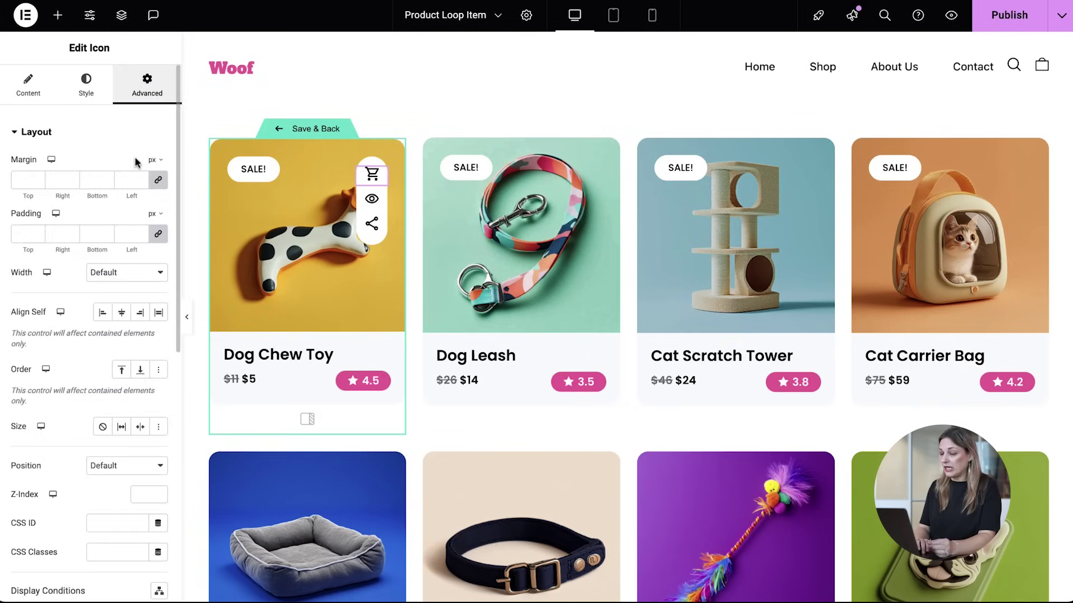
pyautogui.scroll(-2, 95, 370)
pyautogui.scroll(-5, 94, 371)
pyautogui.click(71, 502)
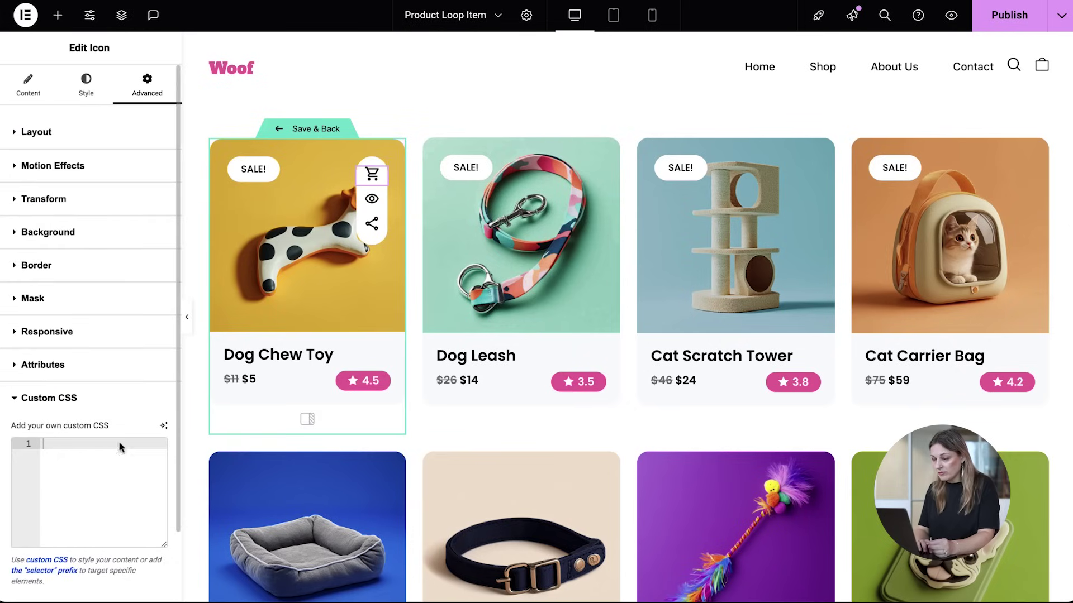
pyautogui.click(163, 429)
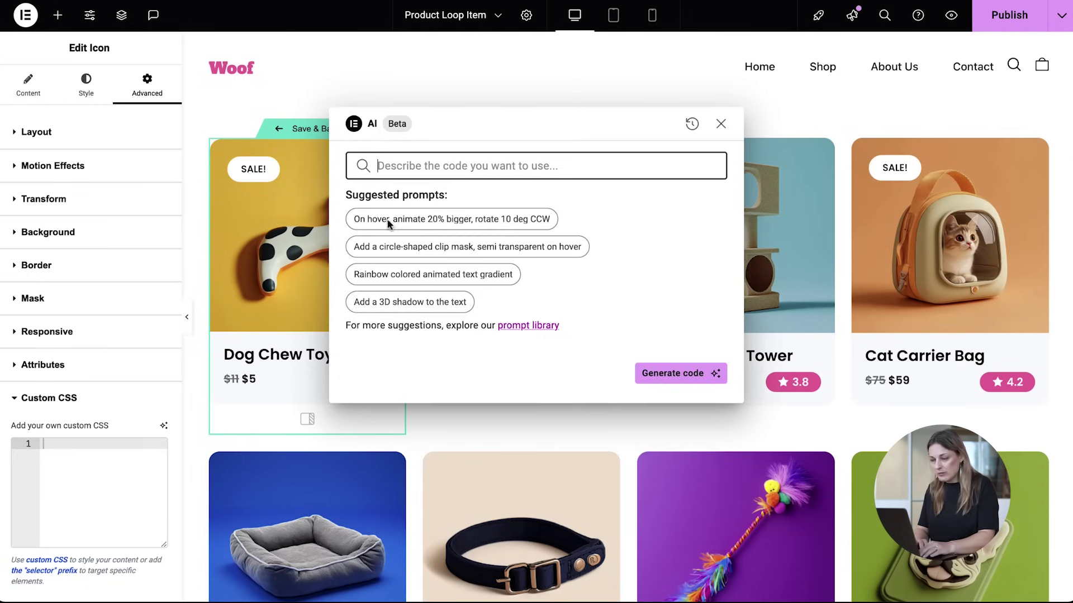
pyautogui.write('add a tooltip on the left of the icon with th')
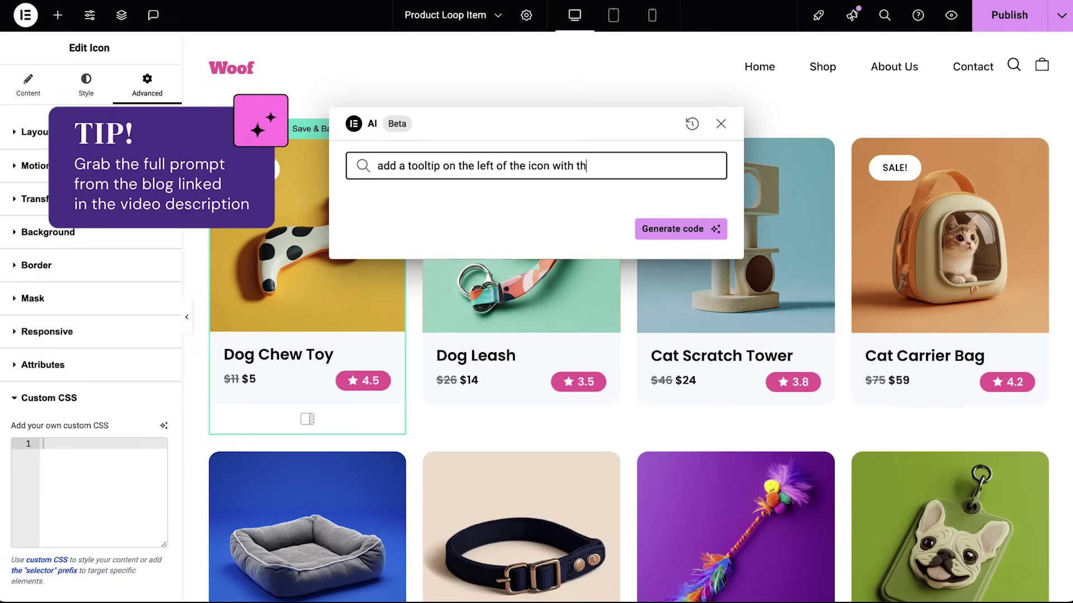
pyautogui.write('e content of "Add to cart". the tooltip should be on')
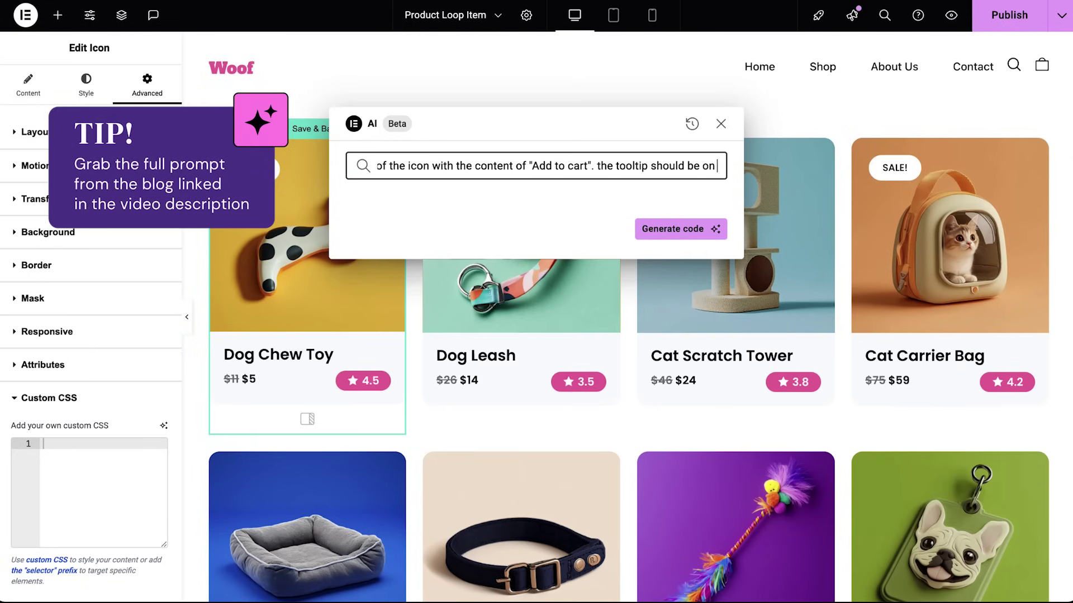
pyautogui.write(' black background with white text and font size of 14px')
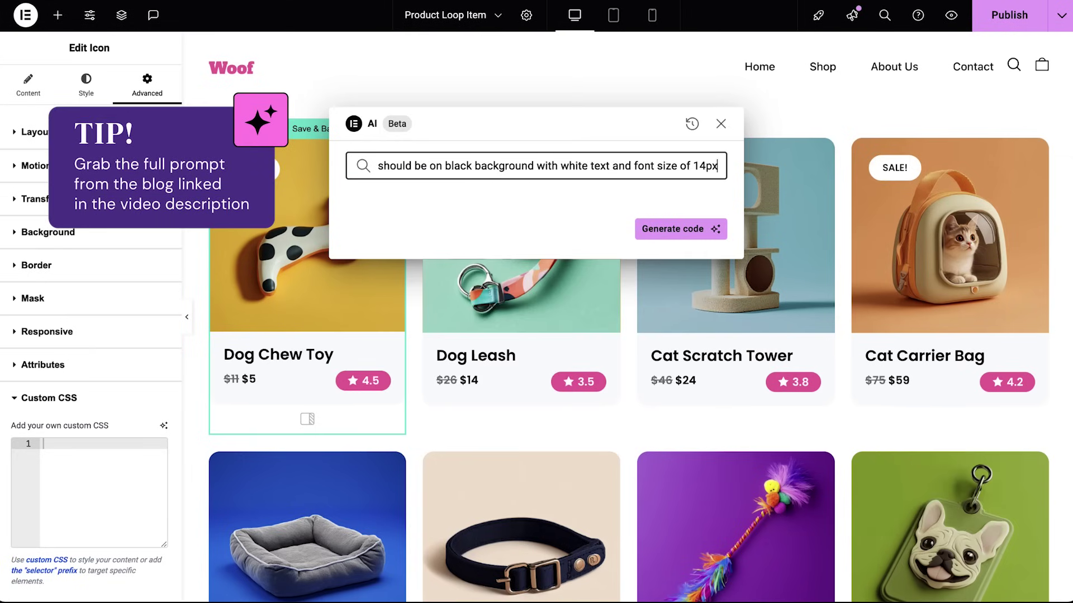
pyautogui.click(689, 229)
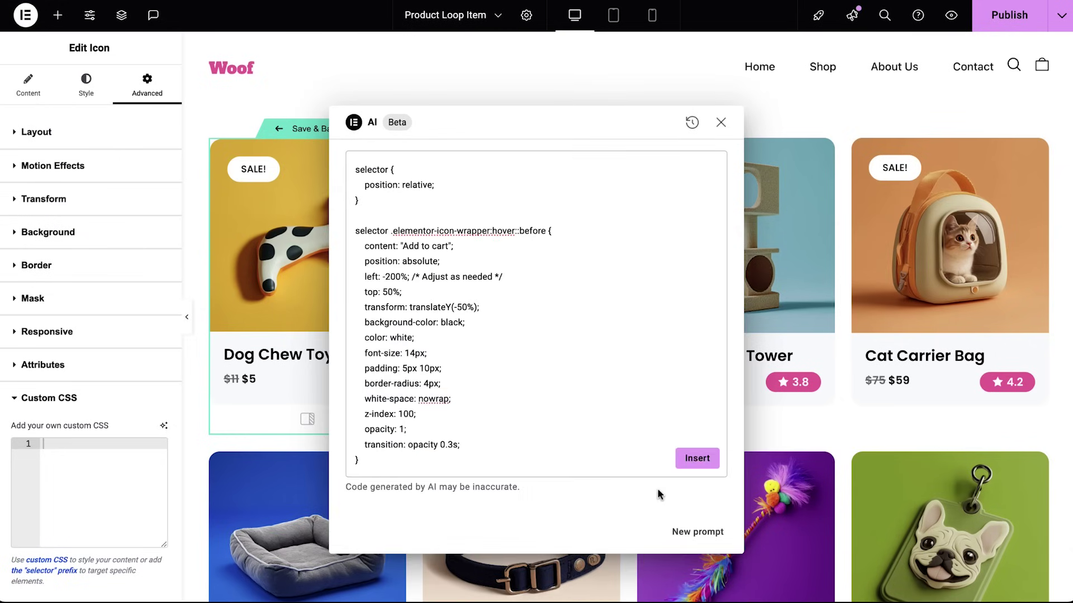
pyautogui.click(698, 457)
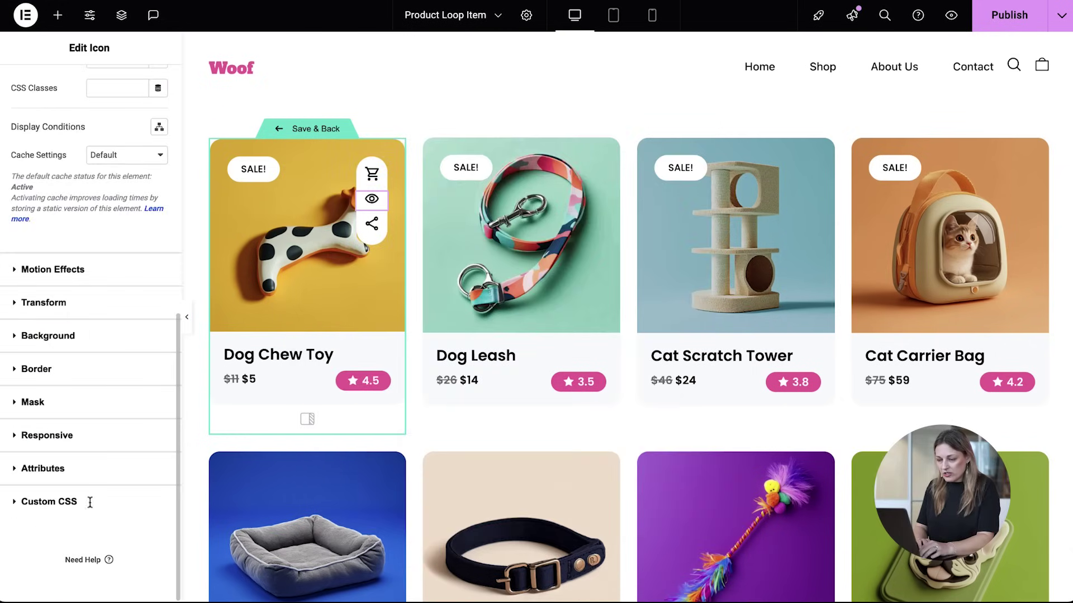
# Step: Reuse the earlier tooltip prompt to insert Quick view tooltip CSS for the eye icon
pyautogui.click(164, 426)
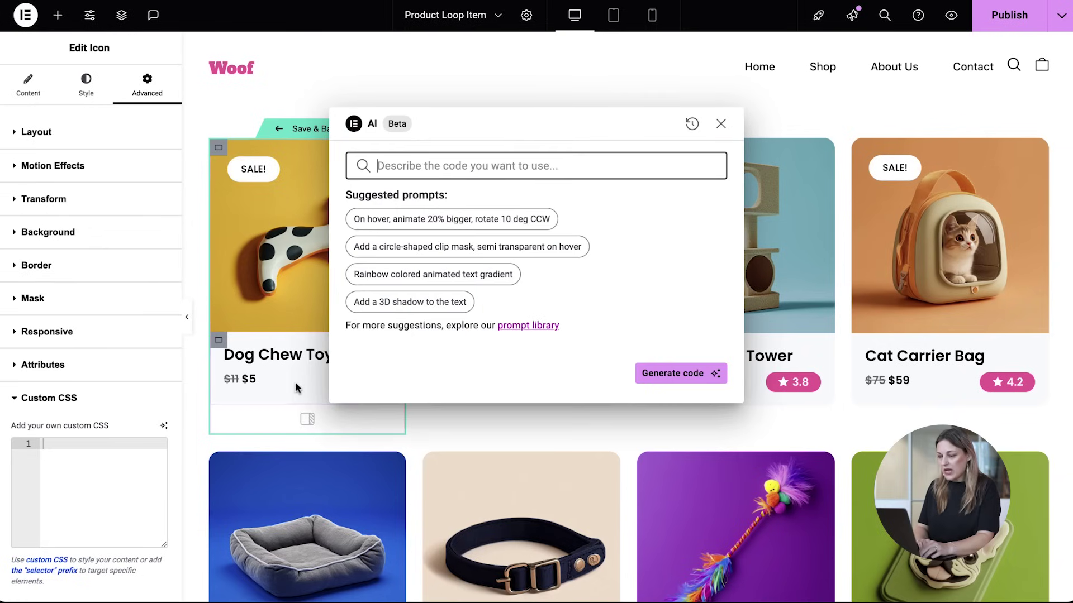
pyautogui.click(692, 125)
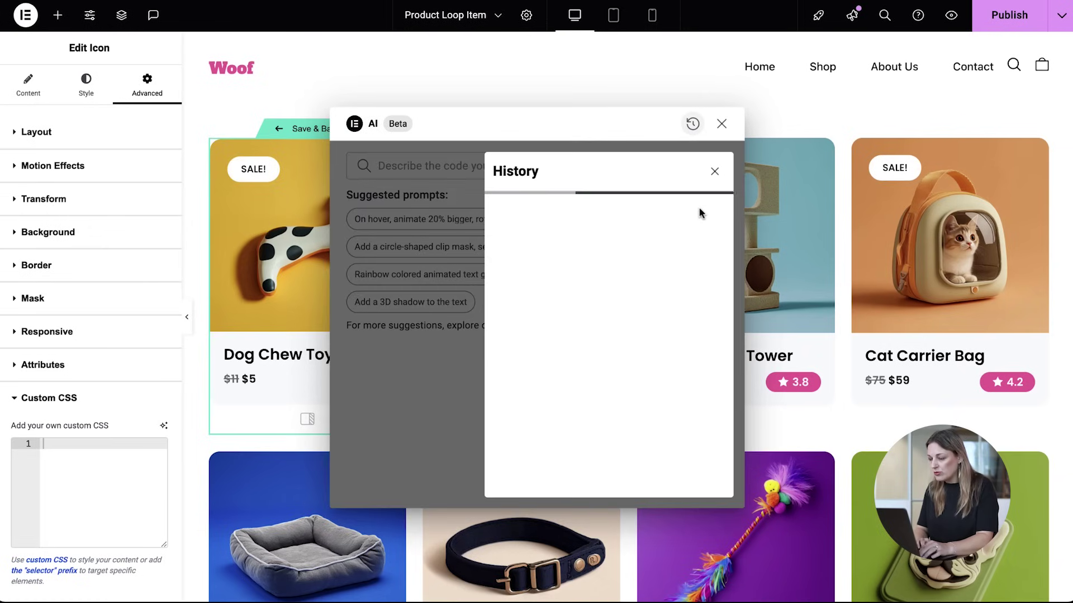
pyautogui.click(712, 237)
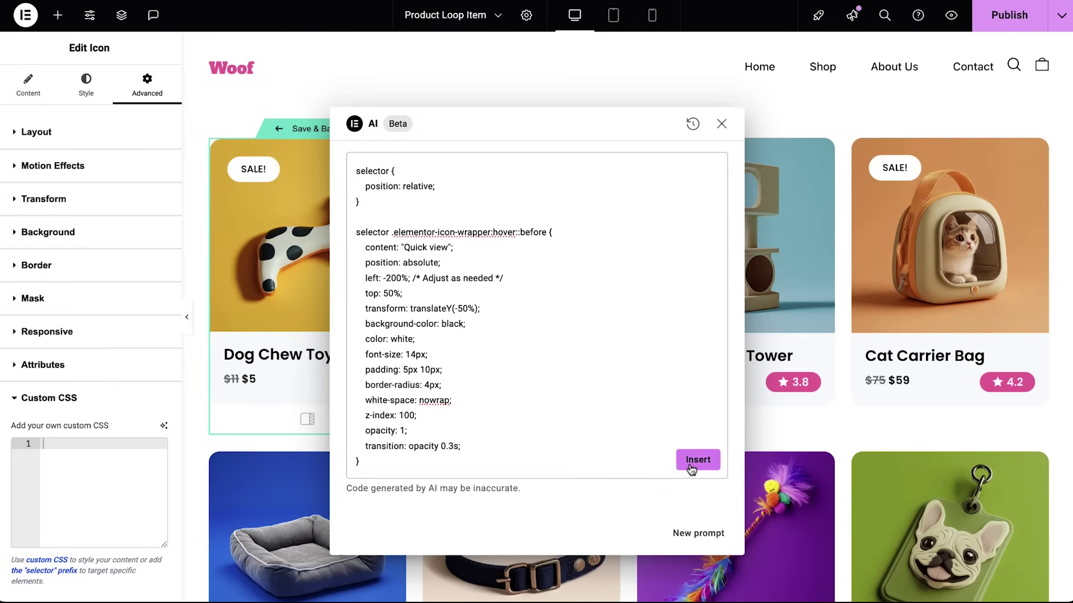
pyautogui.click(692, 469)
# Step: Generate and insert tooltip CSS for the share icon, replacing the wording with 'Share'
pyautogui.click(112, 132)
pyautogui.scroll(-8, 134, 125)
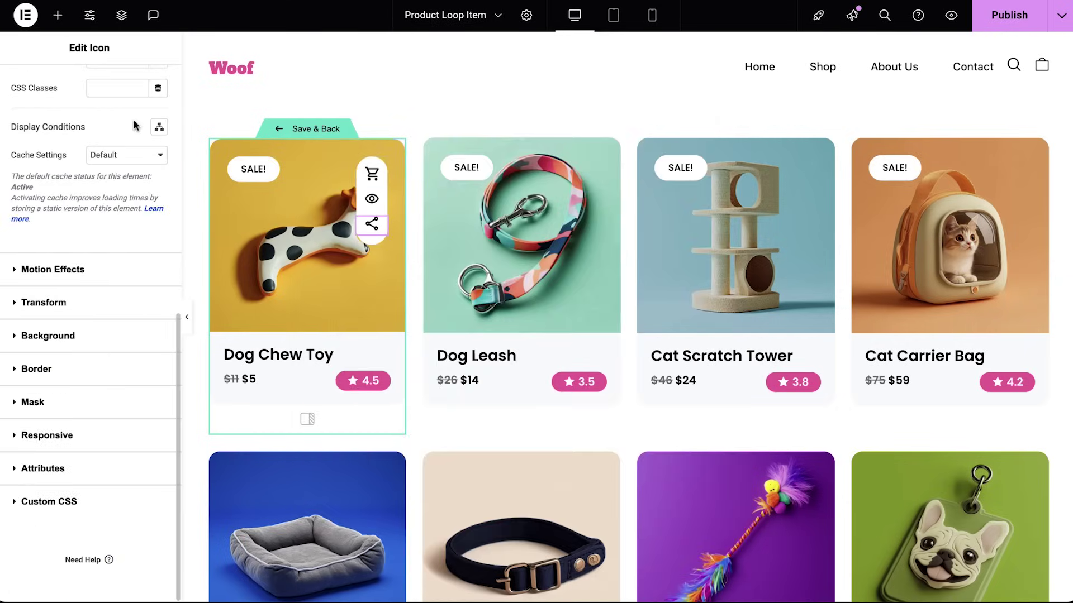
pyautogui.click(96, 504)
pyautogui.click(164, 426)
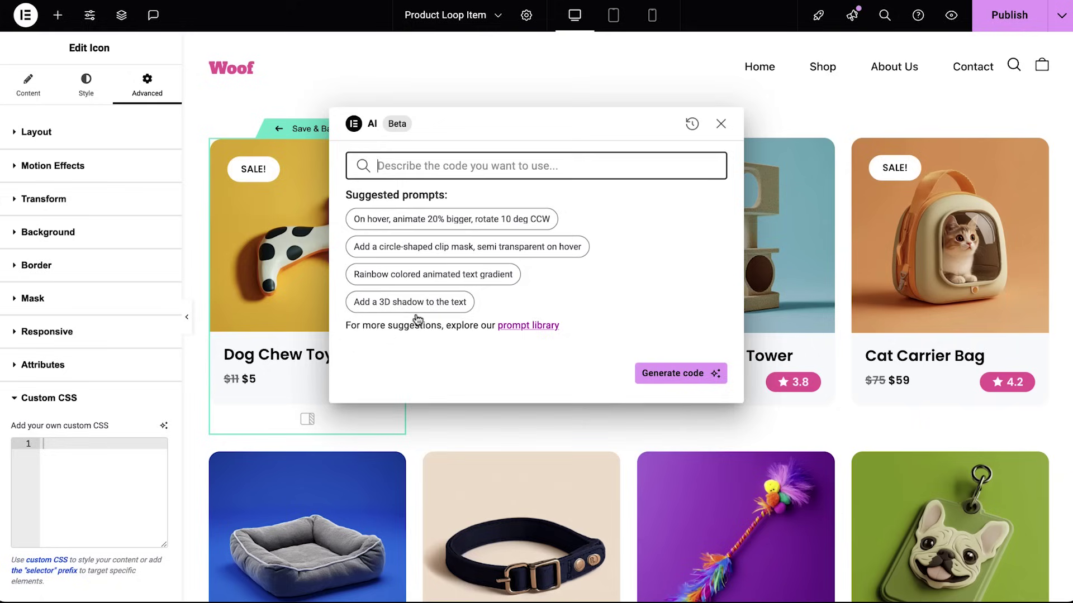
pyautogui.click(691, 132)
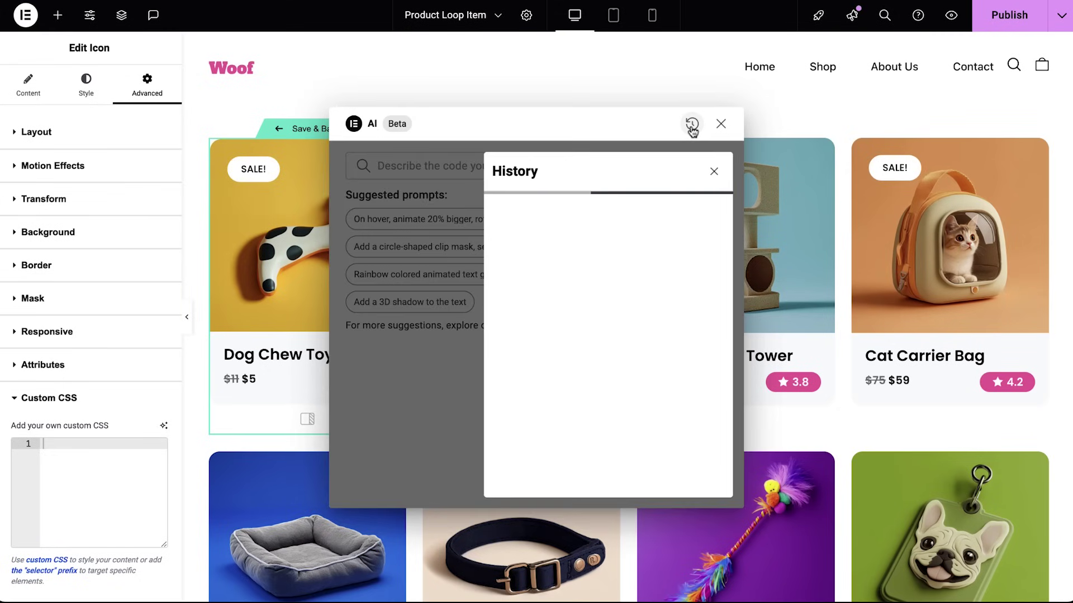
pyautogui.click(713, 233)
pyautogui.moveTo(652, 166); pyautogui.dragTo(689, 168)
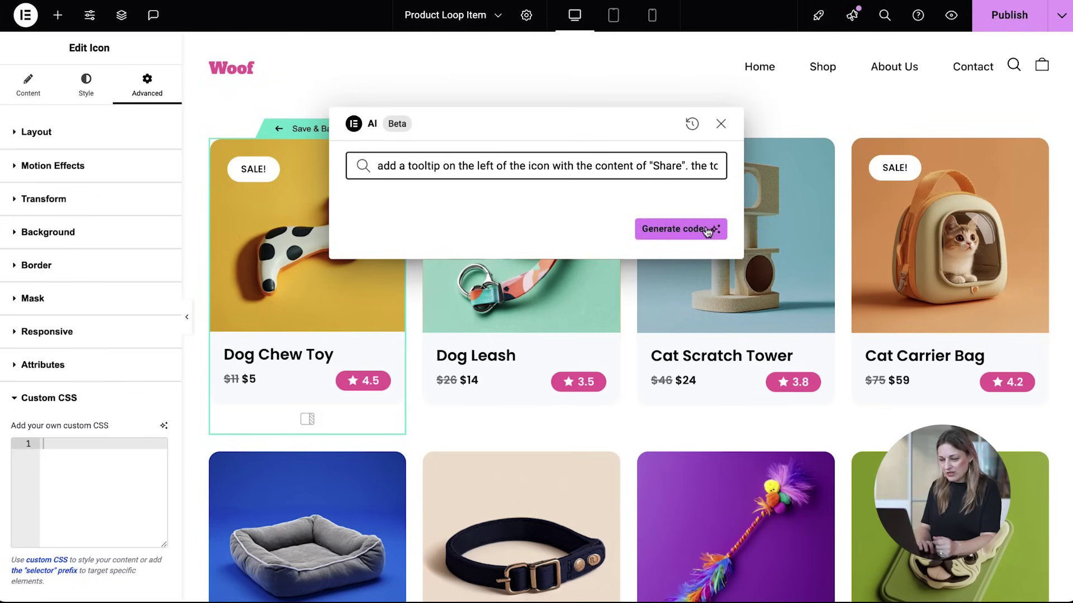
pyautogui.click(680, 229)
pyautogui.click(694, 460)
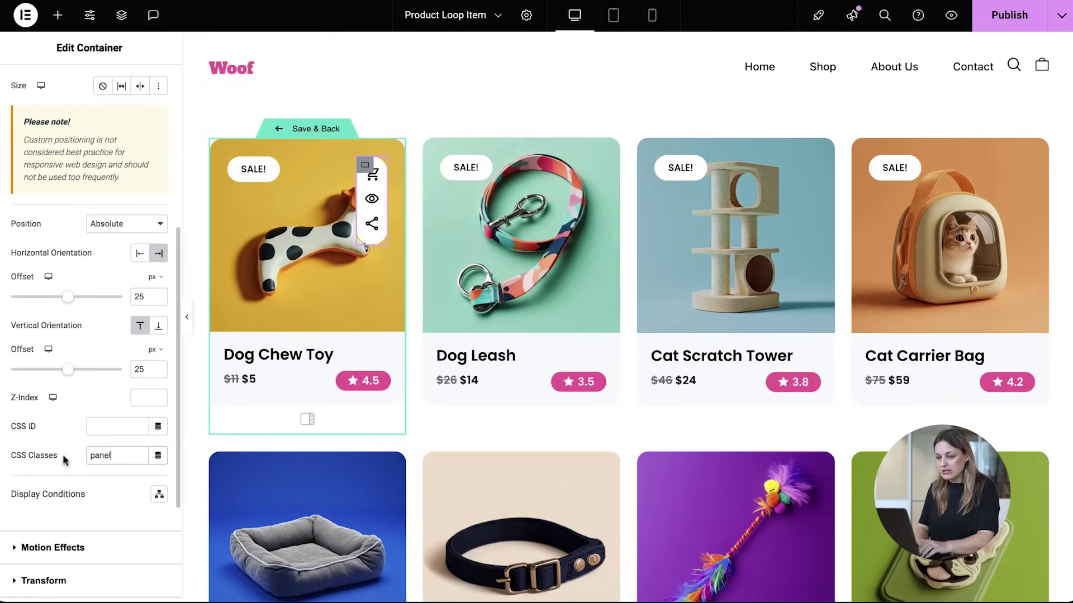
pyautogui.scroll(-4, 65, 457)
pyautogui.click(72, 493)
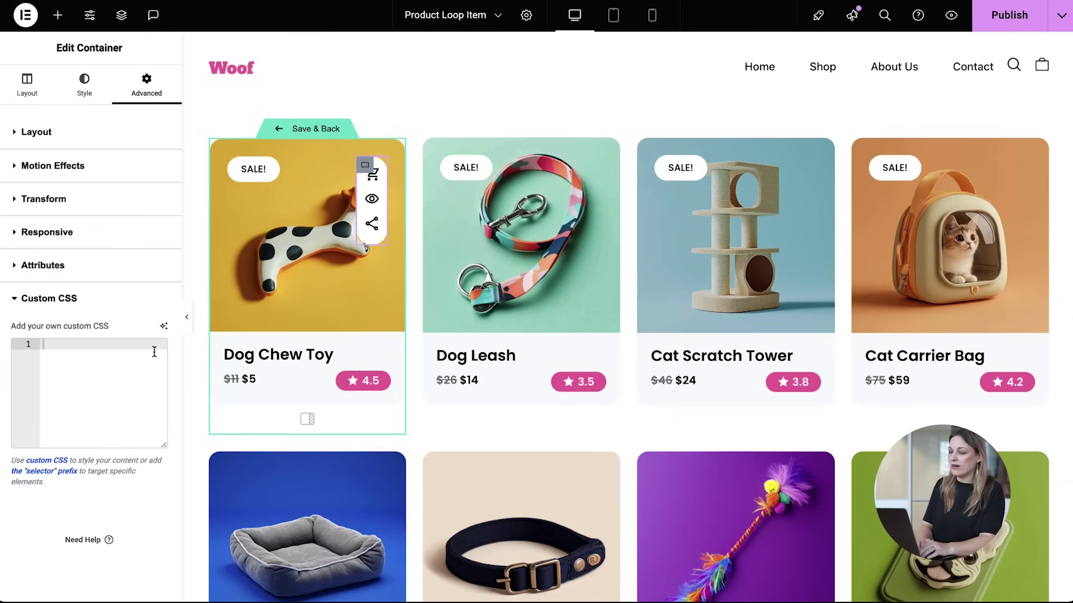
pyautogui.click(164, 327)
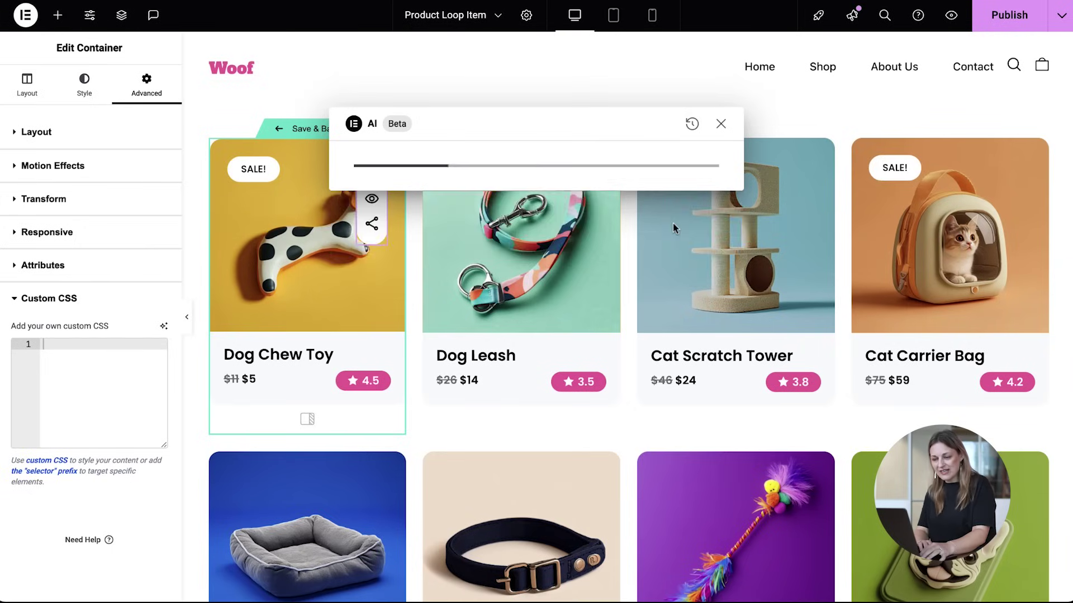
pyautogui.click(692, 218)
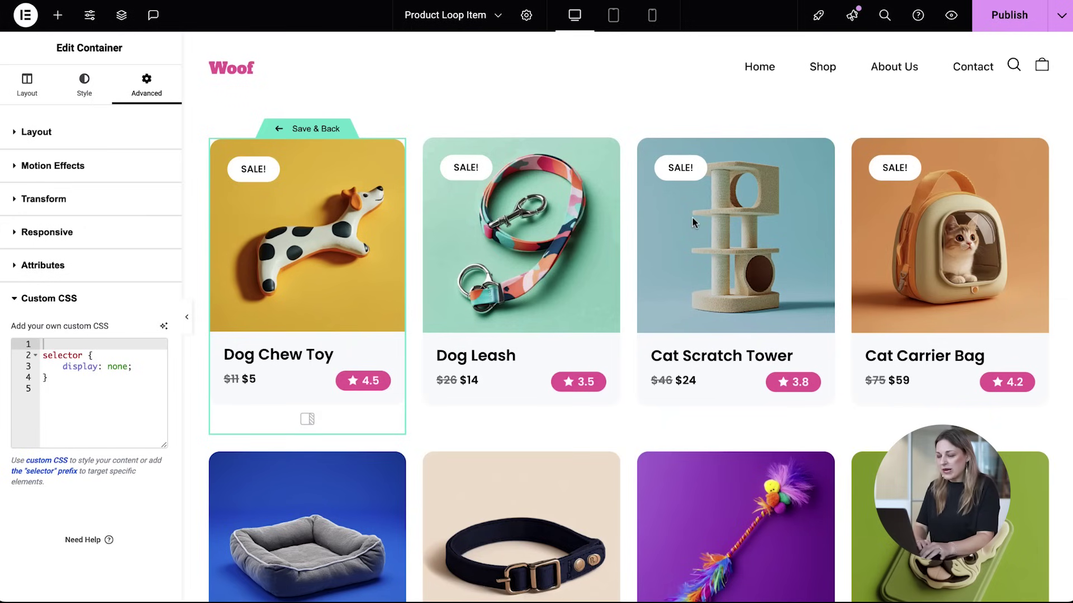
pyautogui.click(1009, 15)
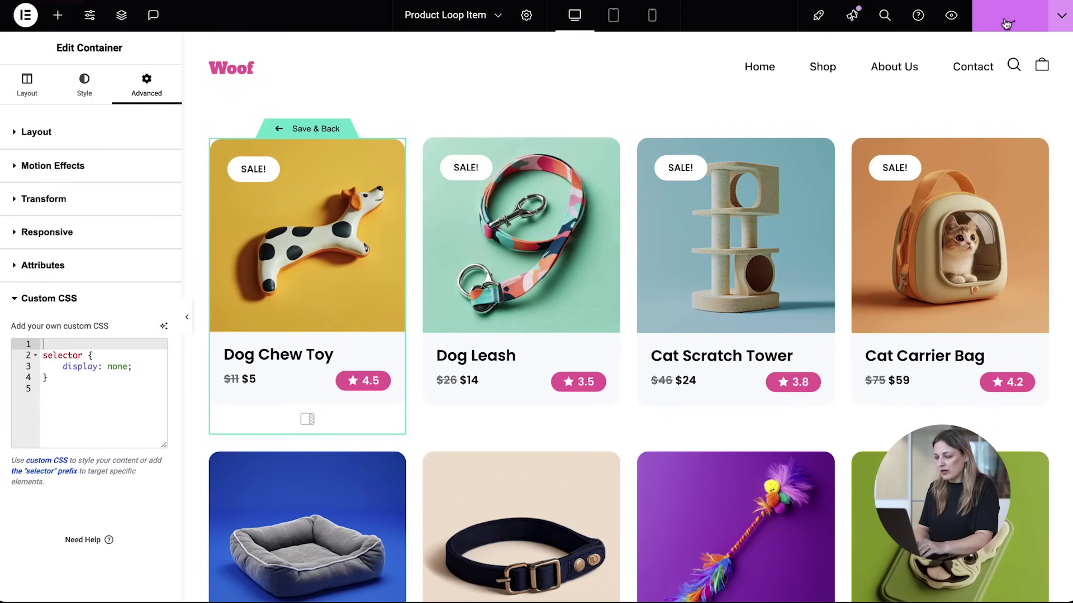
# Step: Exit to the WordPress dashboard and start a new Elementor custom code snippet
pyautogui.click(30, 18)
pyautogui.click(66, 155)
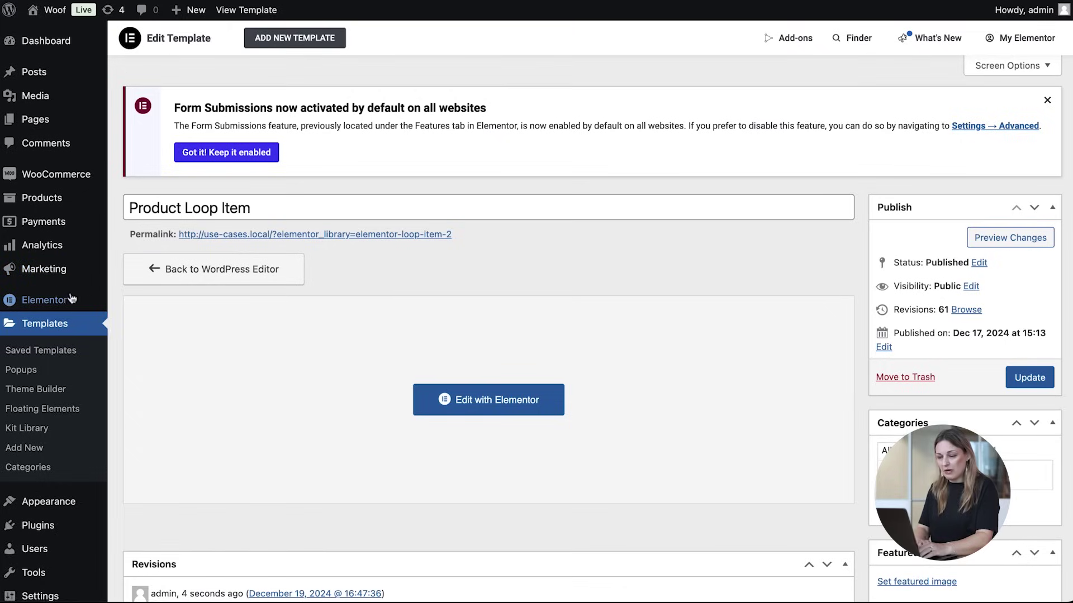
pyautogui.moveTo(64, 310)
pyautogui.click(154, 402)
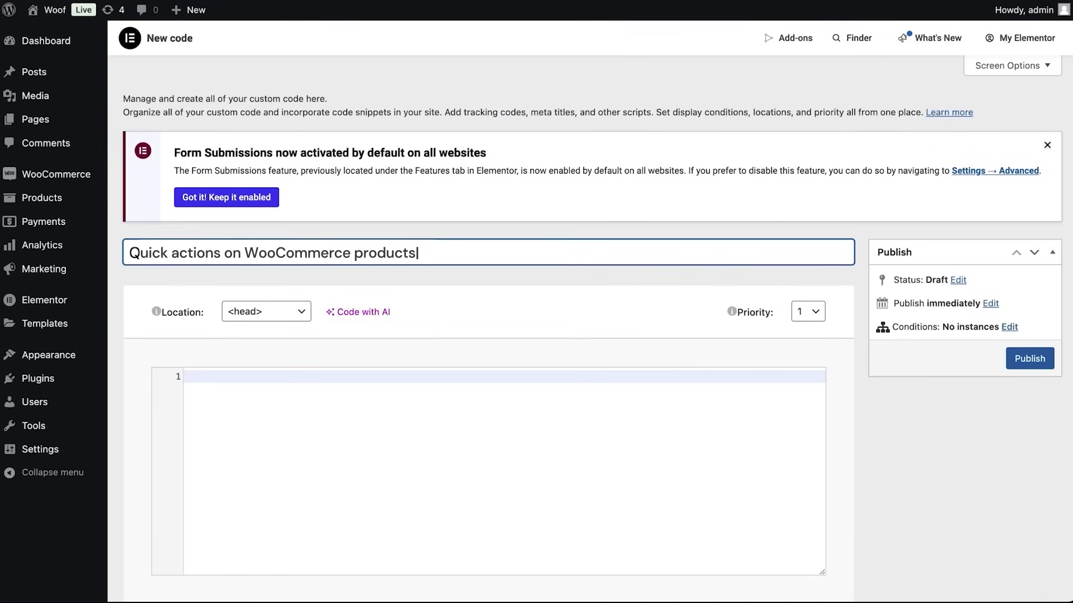
# Step: Place the snippet at body end and insert AI JavaScript revealing .panel on card hover
pyautogui.click(236, 315)
pyautogui.click(266, 343)
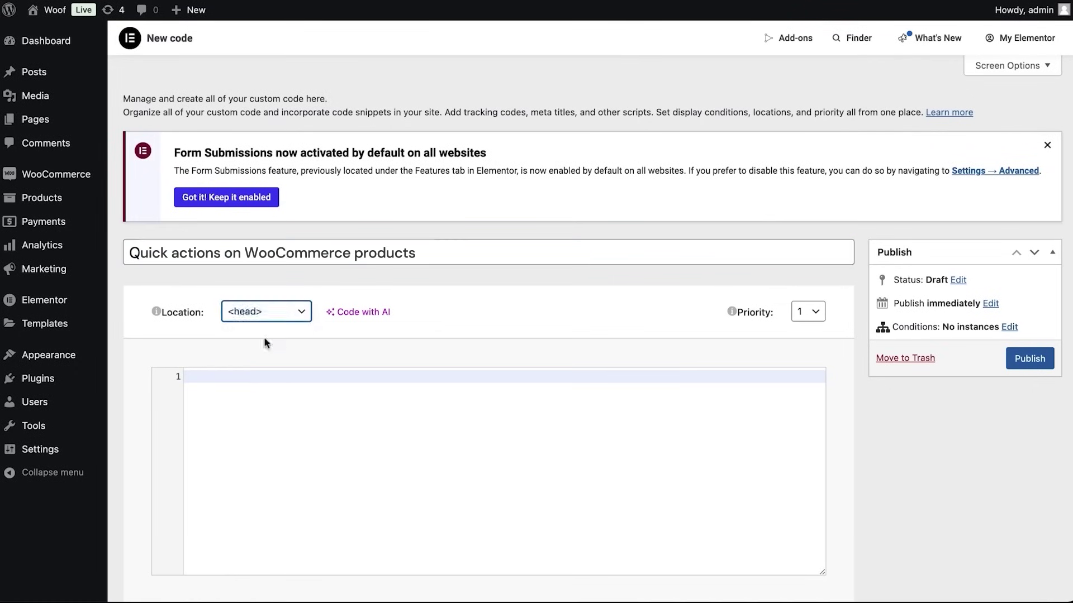
pyautogui.click(351, 316)
pyautogui.click(412, 171)
pyautogui.write('with JavaScript code o')
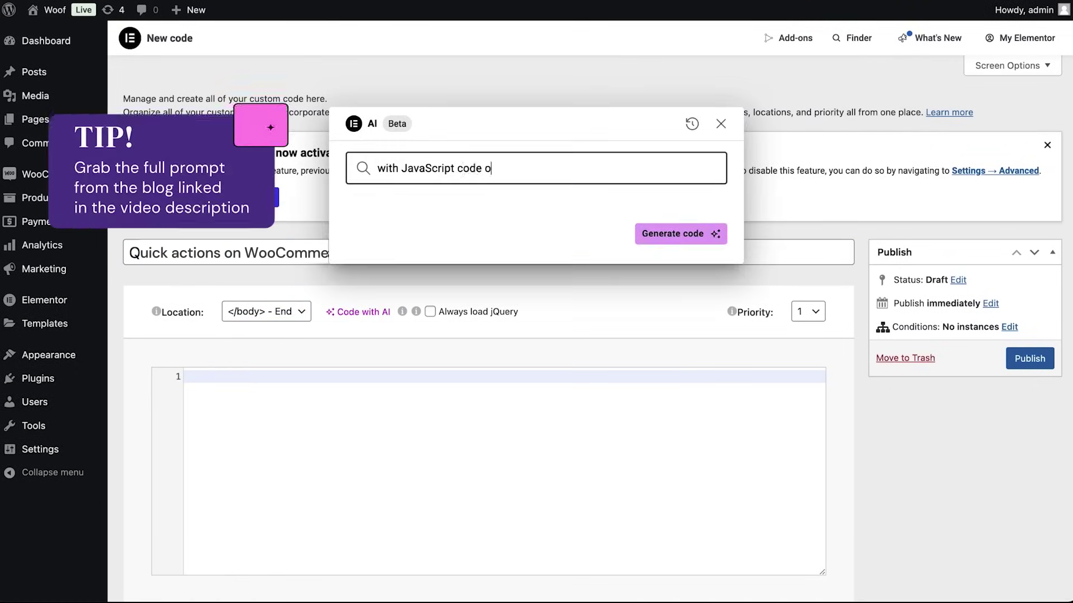
pyautogui.write('nly, make a container with the class .panel appear (use display:flex) o')
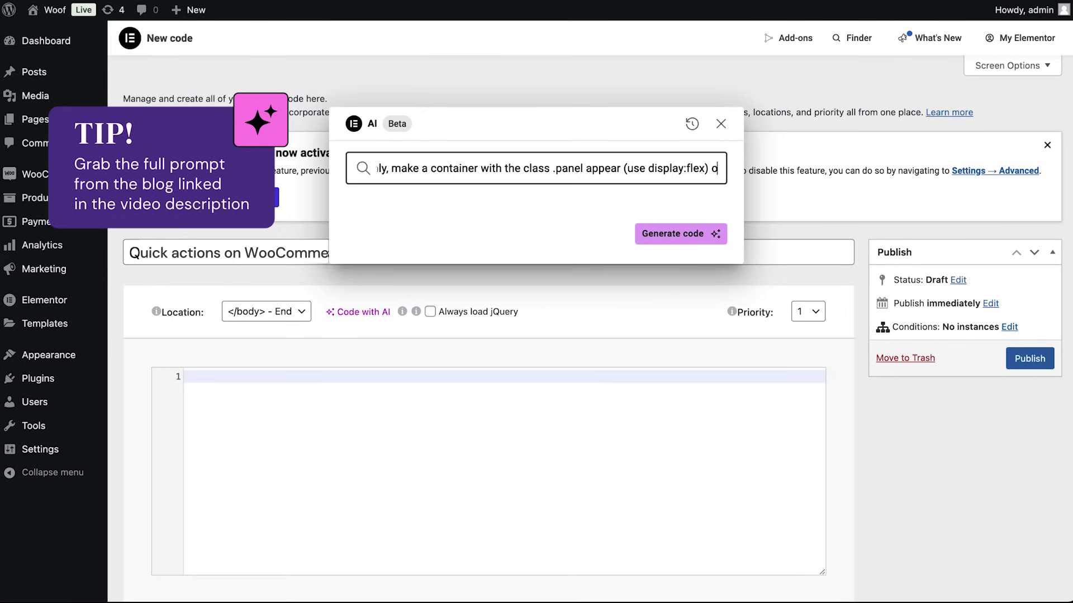
pyautogui.write('nly when hovering over its respective loop item with the c')
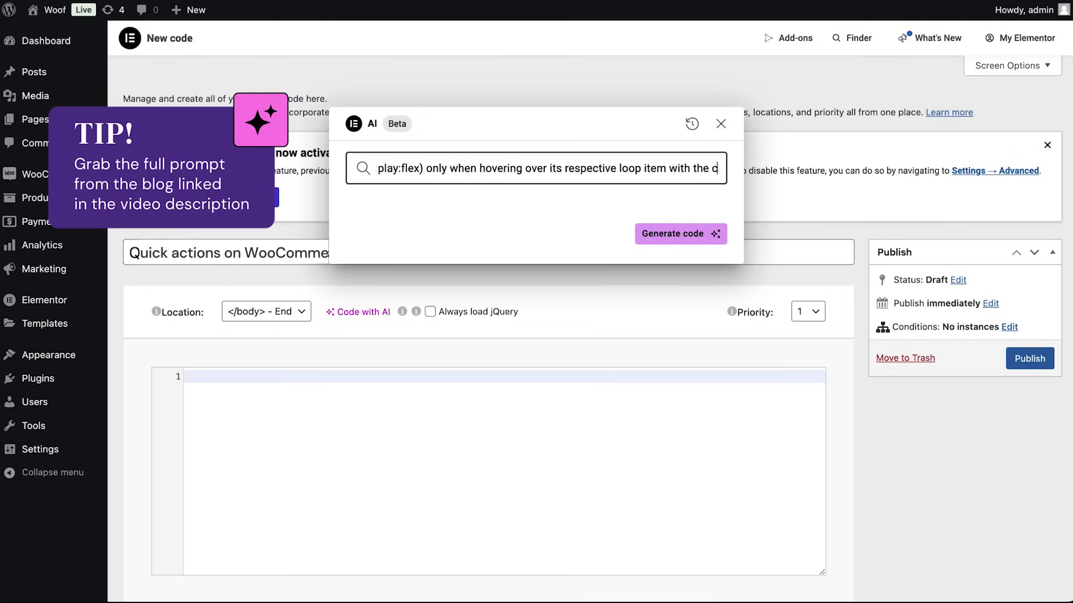
pyautogui.write('lass .e-loop-item. Ensure each .panel functions independently')
pyautogui.click(654, 235)
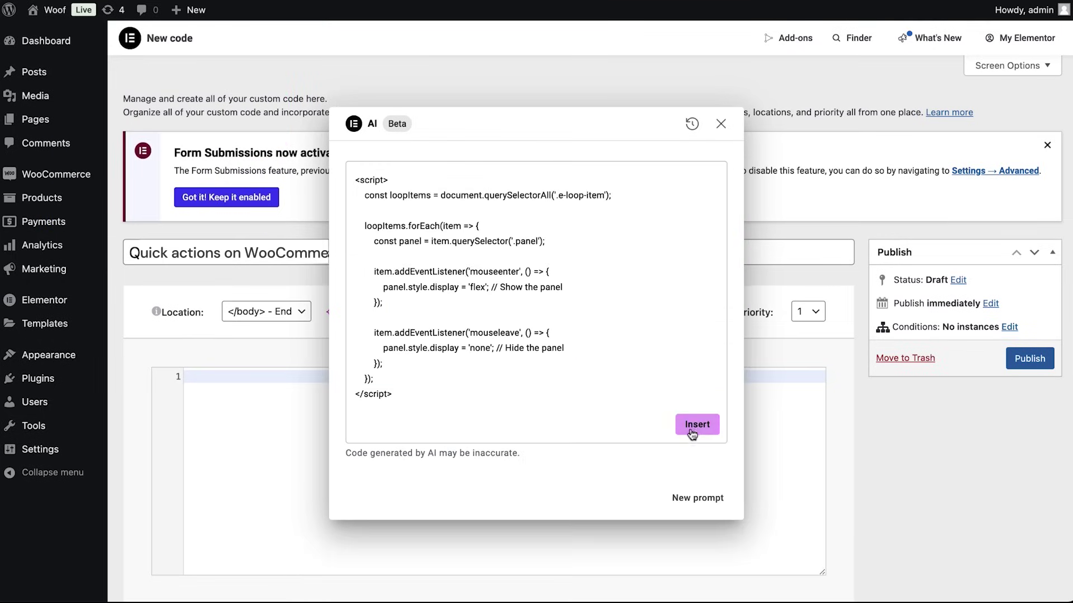
# Step: Publish the snippet for the Entire Site and view the live shop
pyautogui.click(699, 423)
pyautogui.click(1018, 366)
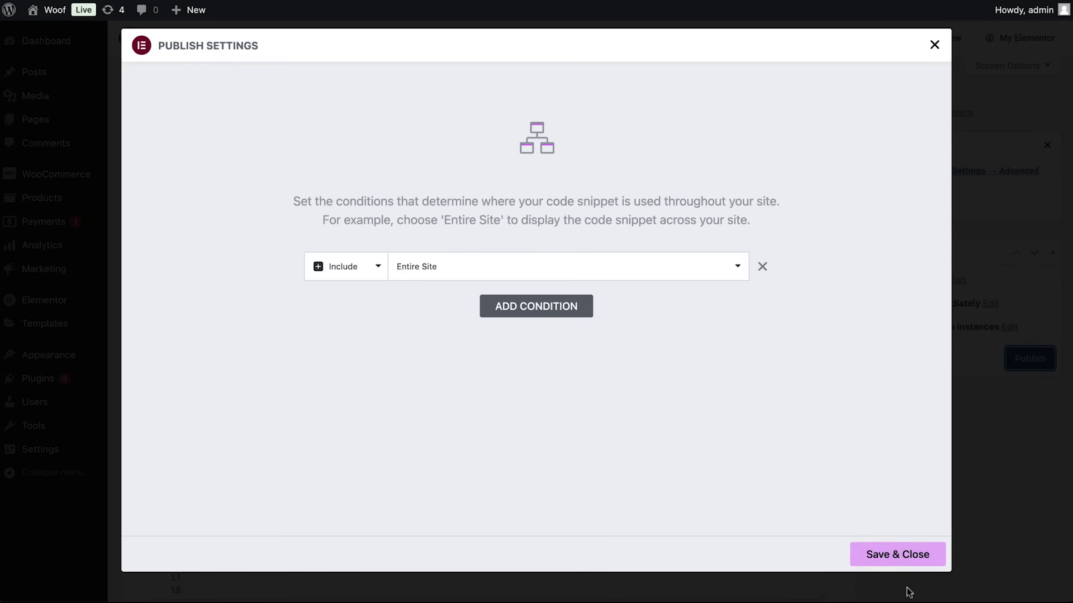
pyautogui.click(917, 559)
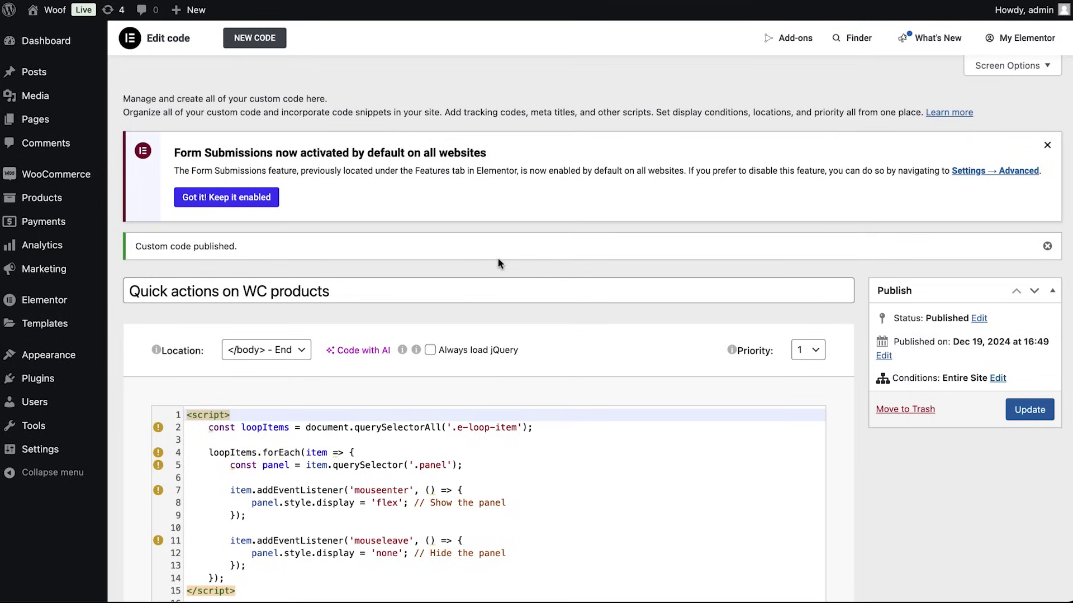
pyautogui.moveTo(55, 10)
pyautogui.click(50, 35)
pyautogui.moveTo(389, 178)
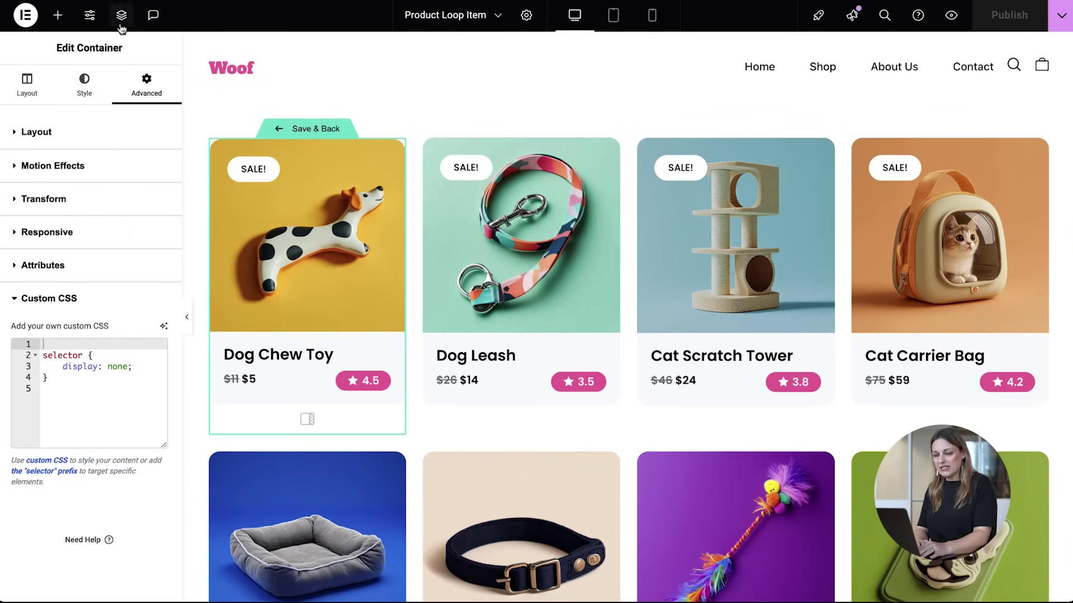
# Step: Rename the icon column container to 'Quick actions' in the Structure panel
pyautogui.click(121, 25)
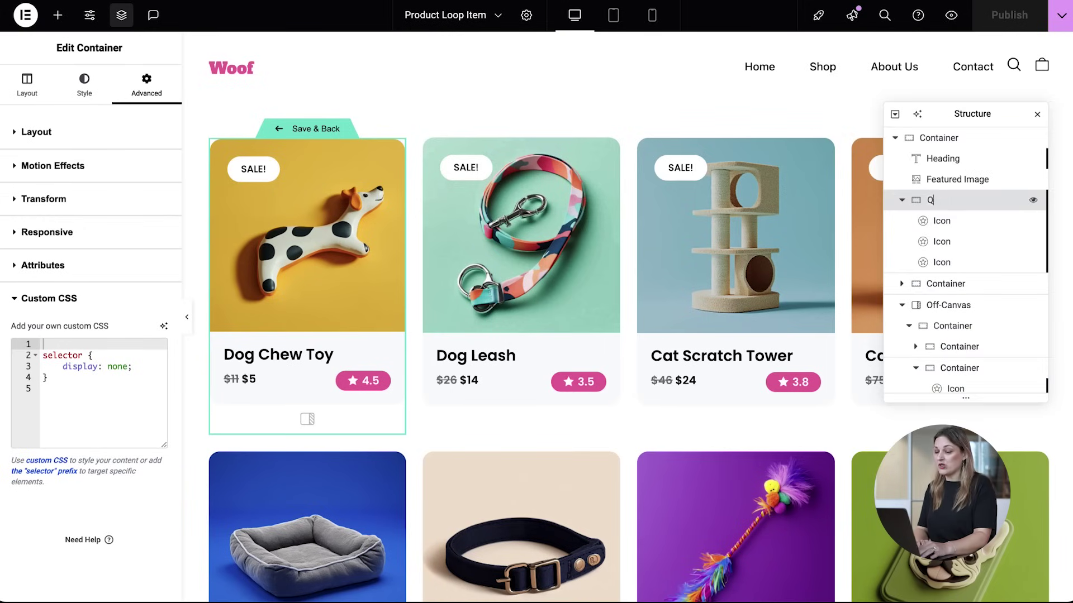
pyautogui.write('k act')
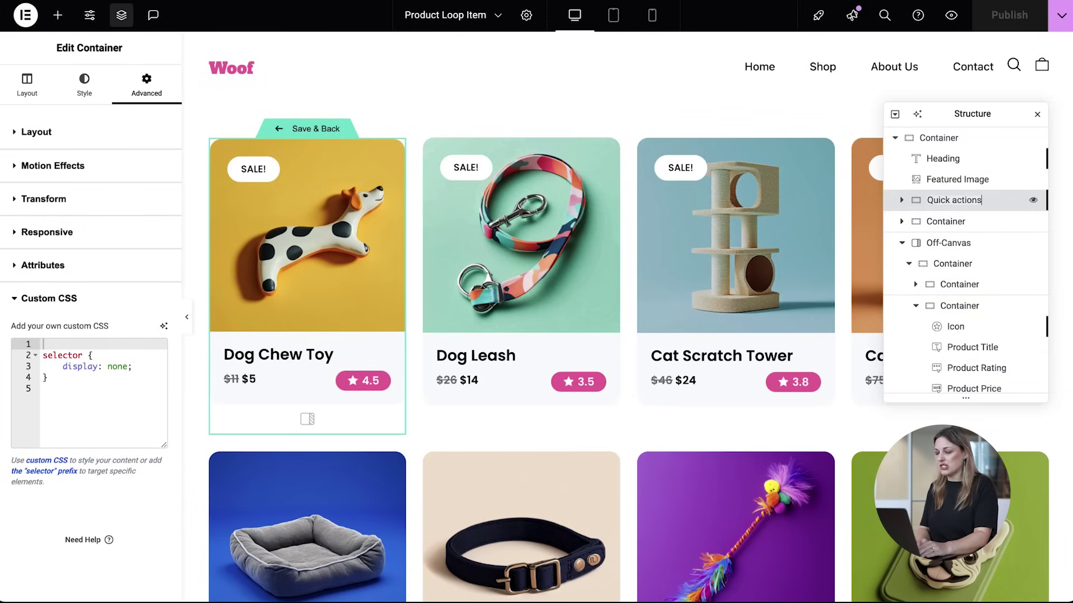
pyautogui.write('ions')
pyautogui.press('Return')
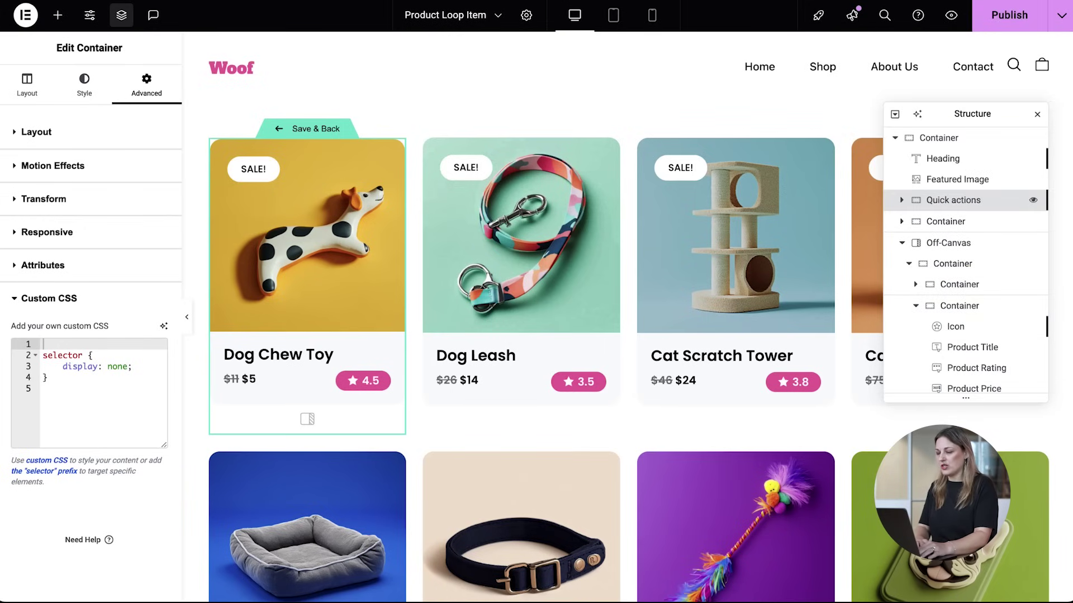
# Step: Give the Quick actions container a Fade In Right entrance animation and publish the loop item
pyautogui.click(82, 167)
pyautogui.click(98, 324)
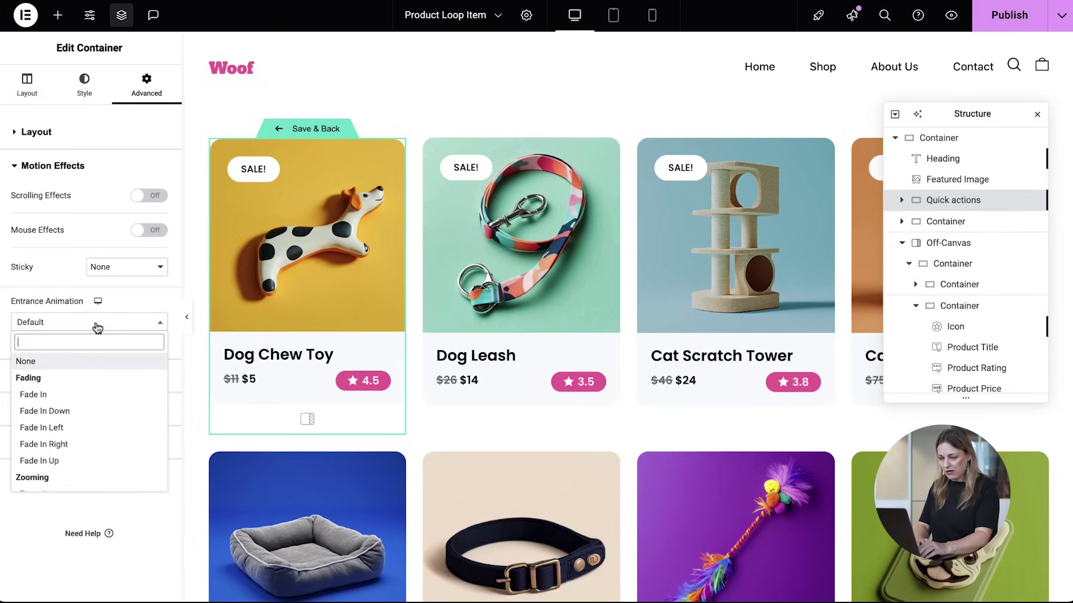
pyautogui.click(83, 445)
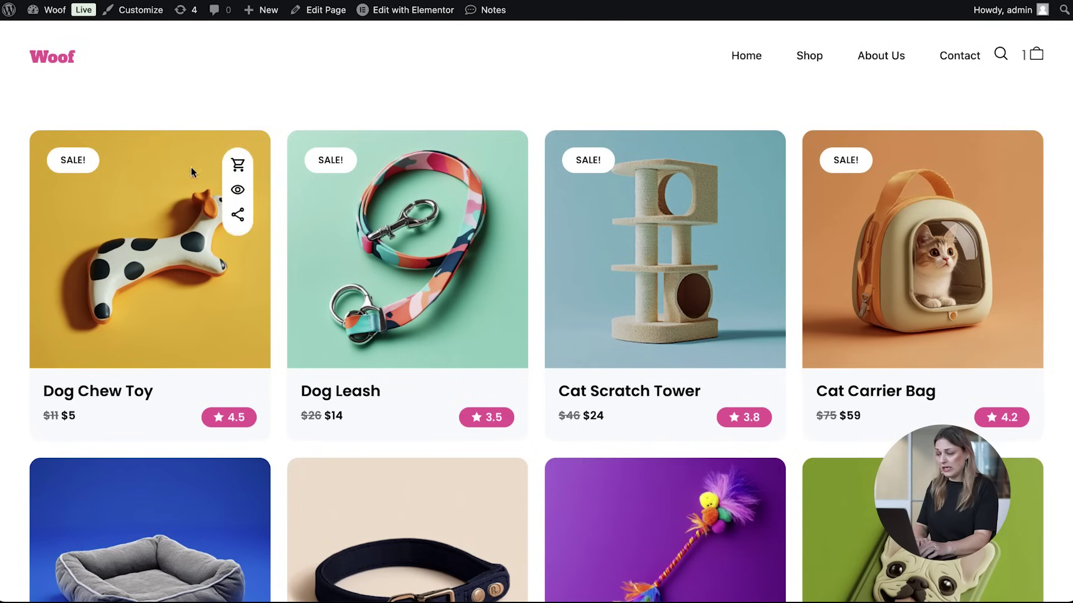
# Step: Preview the Dog Tag in its quick-view popup, close it, then add one Dog Tag ($4) to the cart
pyautogui.moveTo(379, 183)
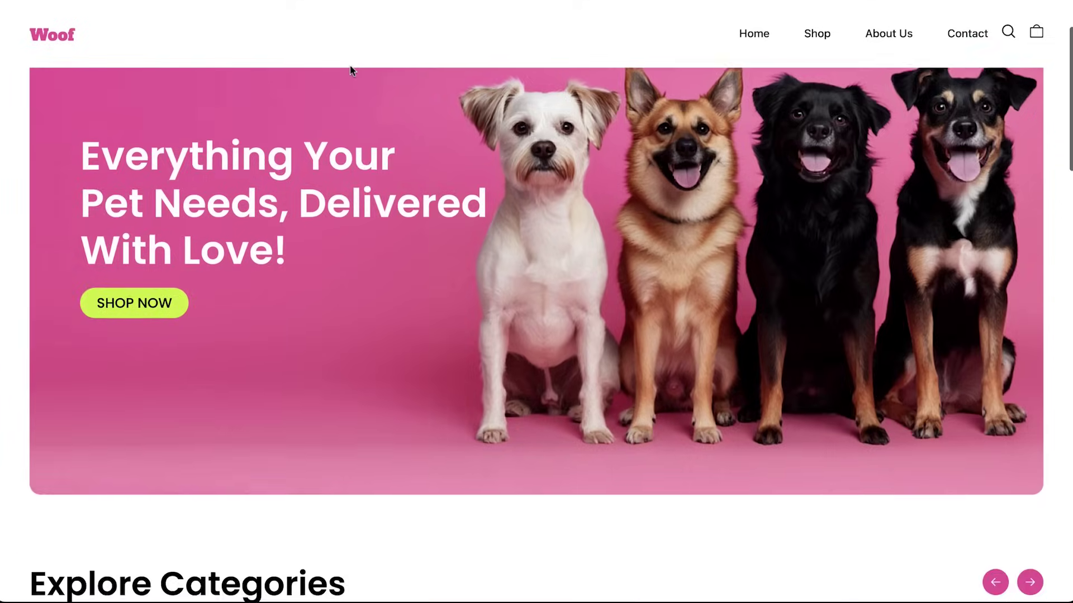
pyautogui.scroll(-8, 352, 70)
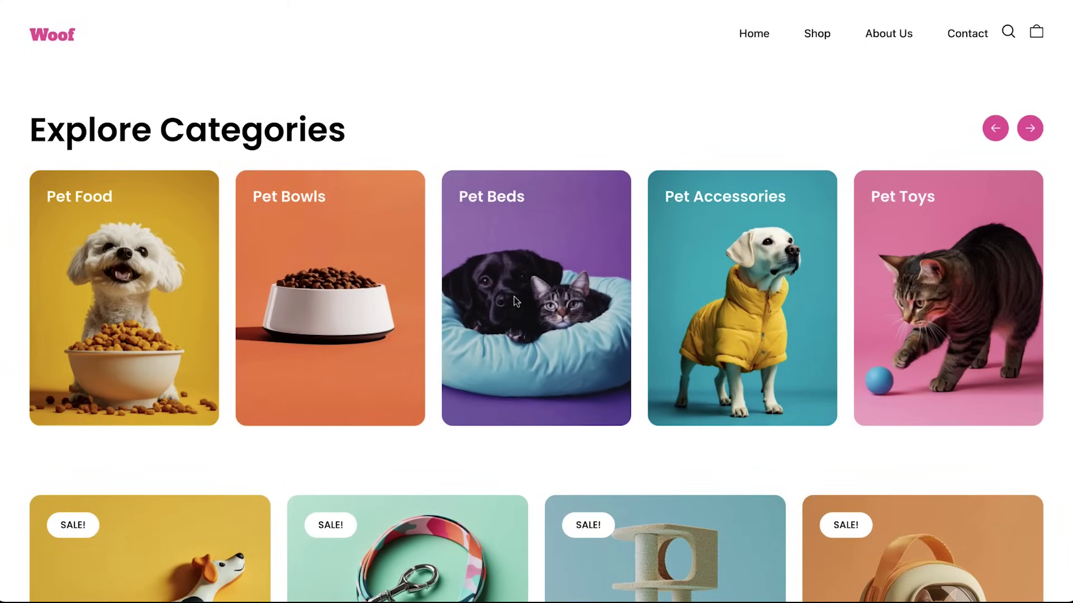
pyautogui.scroll(-5, 909, 316)
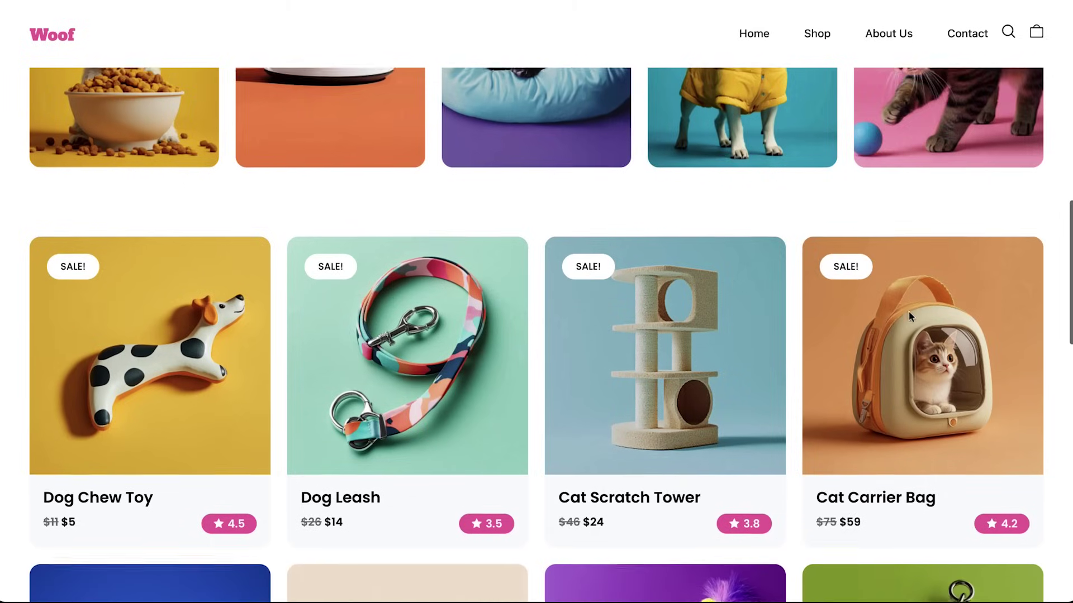
pyautogui.moveTo(722, 357)
pyautogui.scroll(-4, 722, 357)
pyautogui.scroll(-2, 722, 360)
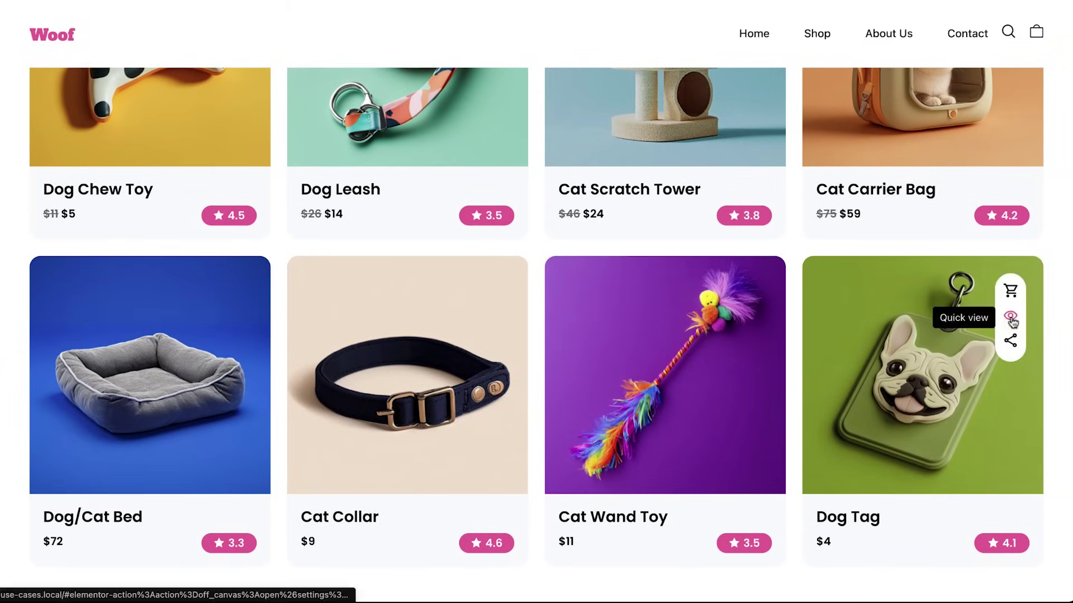
pyautogui.click(1011, 316)
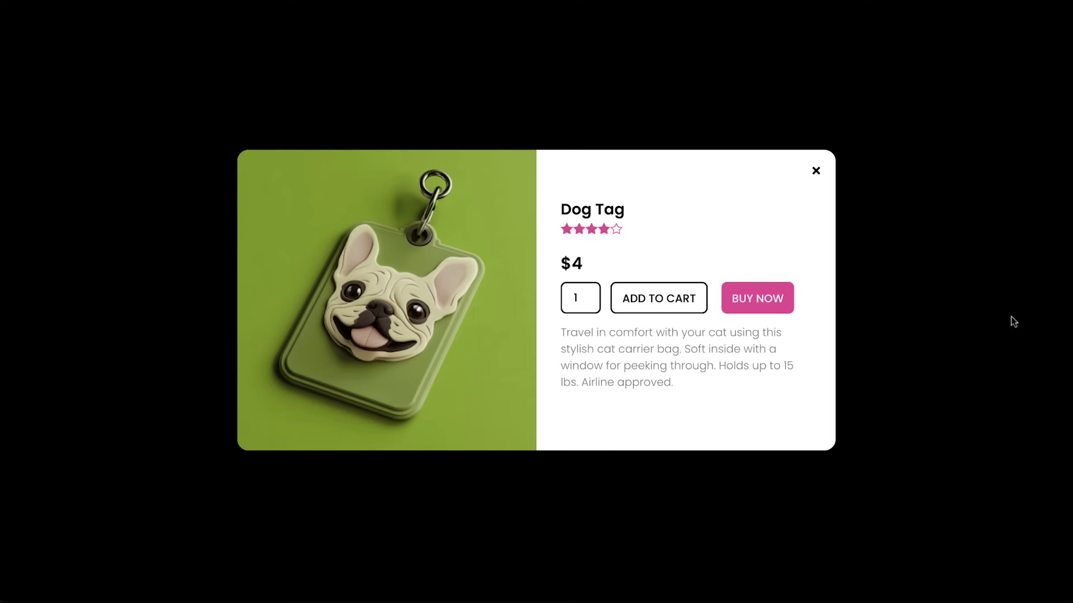
pyautogui.click(815, 174)
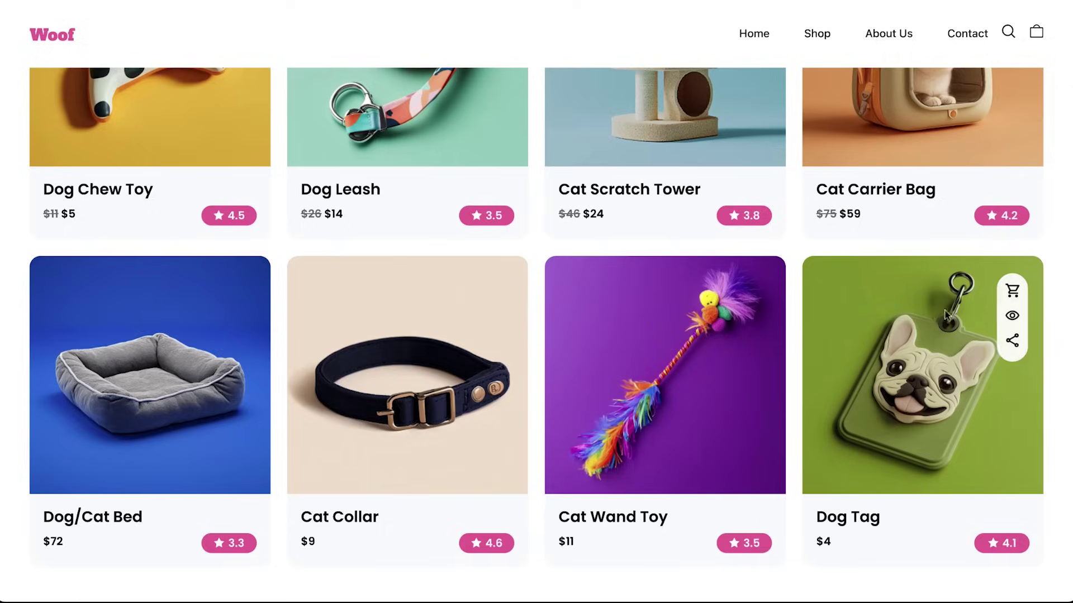
pyautogui.click(1011, 291)
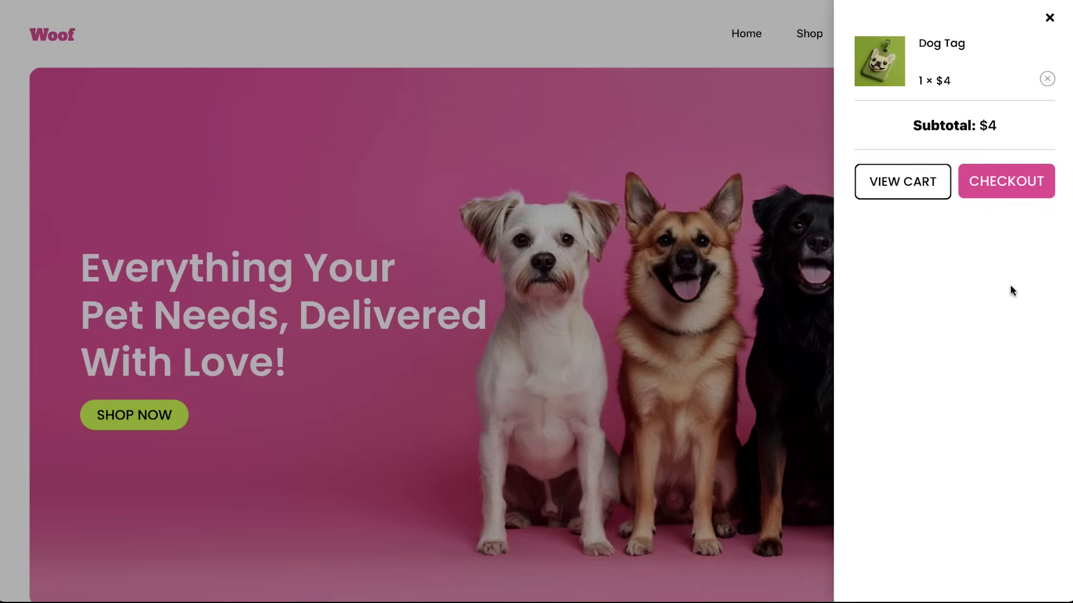